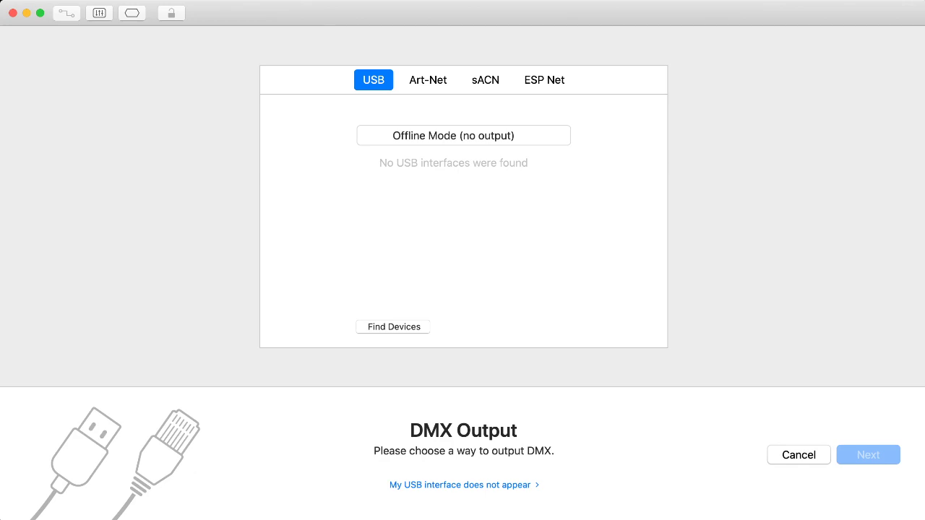
Set the DMX output to Offline Mode (no output) and continue to fixture patching.
{"action": "left_click", "coordinate": [463, 136]}
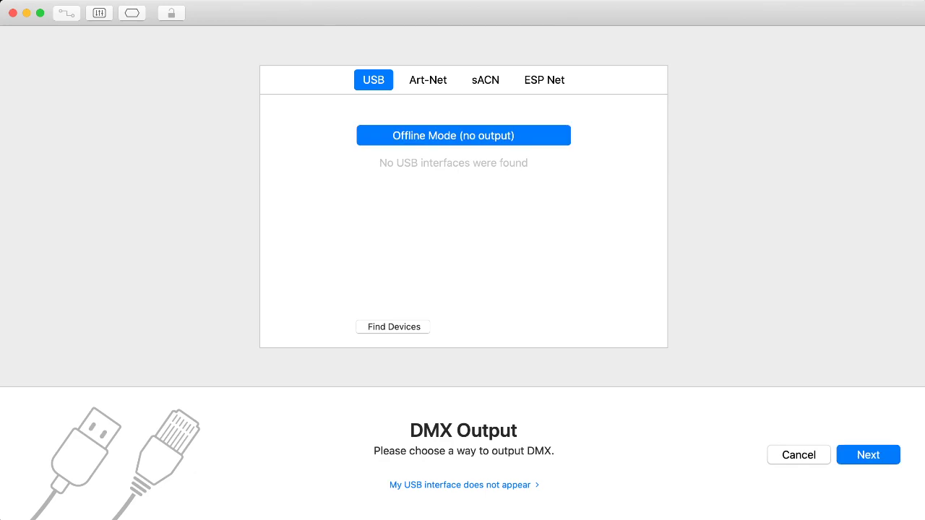
{"action": "key", "text": "Return"}
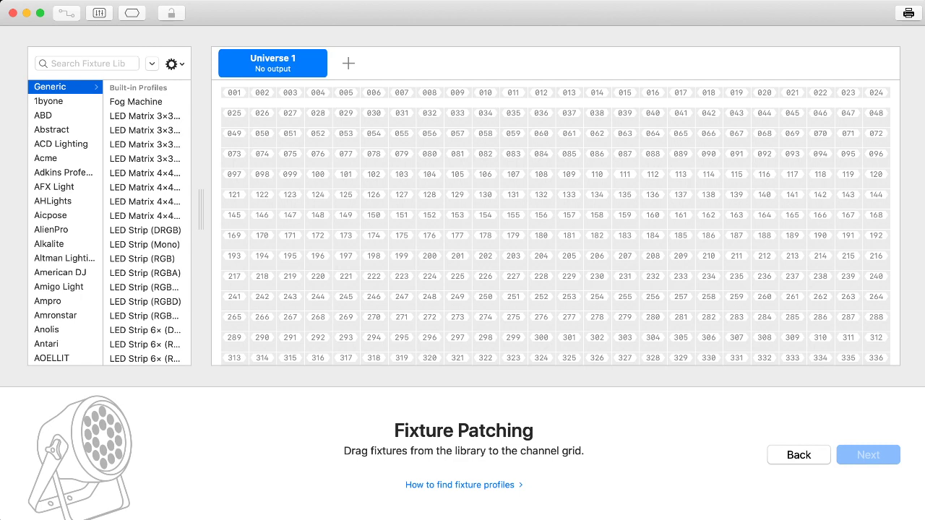
Search the fixture library for "hex par" and select the American DJ Mega Hex PAR profile.
{"action": "left_click", "coordinate": [87, 64]}
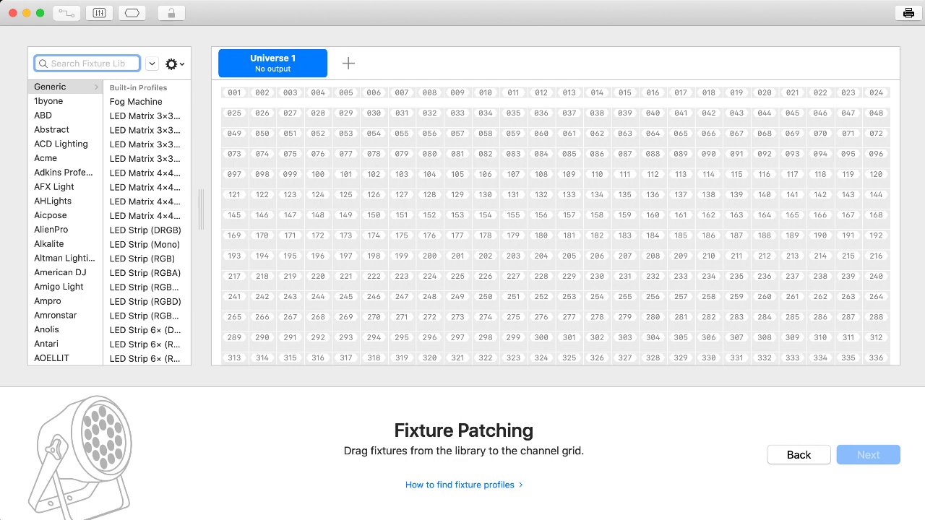
{"action": "type", "text": "hex par"}
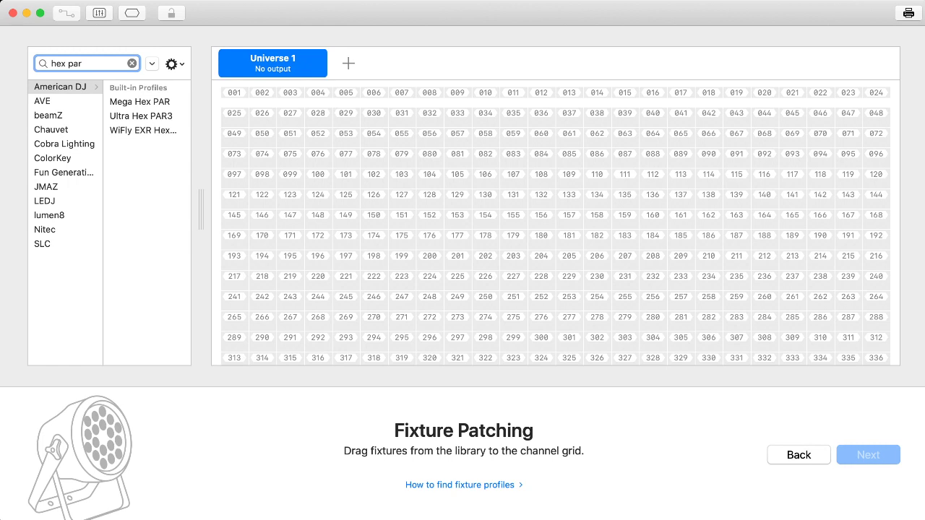
{"action": "left_click", "coordinate": [140, 102]}
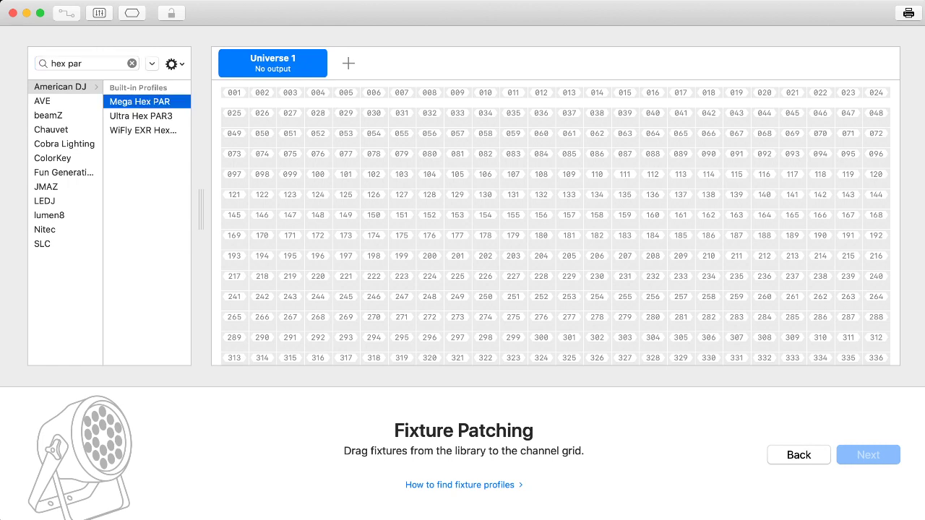
Patch four Mega Hex PAR fixtures into Universe 1 on channels 001 to 024 and continue to the preview setup.
{"action": "left_click_drag", "start_coordinate": [140, 102], "coordinate": [234, 98]}
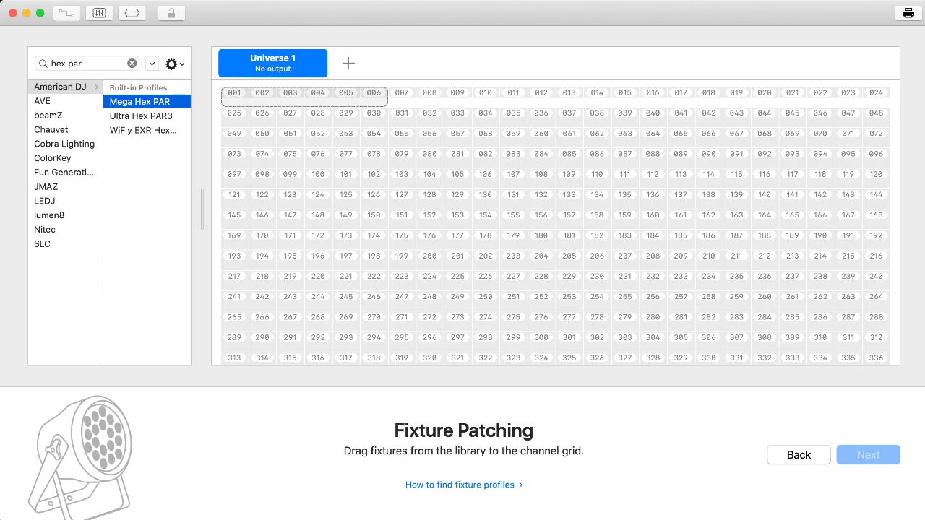
{"action": "left_click_drag", "start_coordinate": [234, 97], "coordinate": [234, 98]}
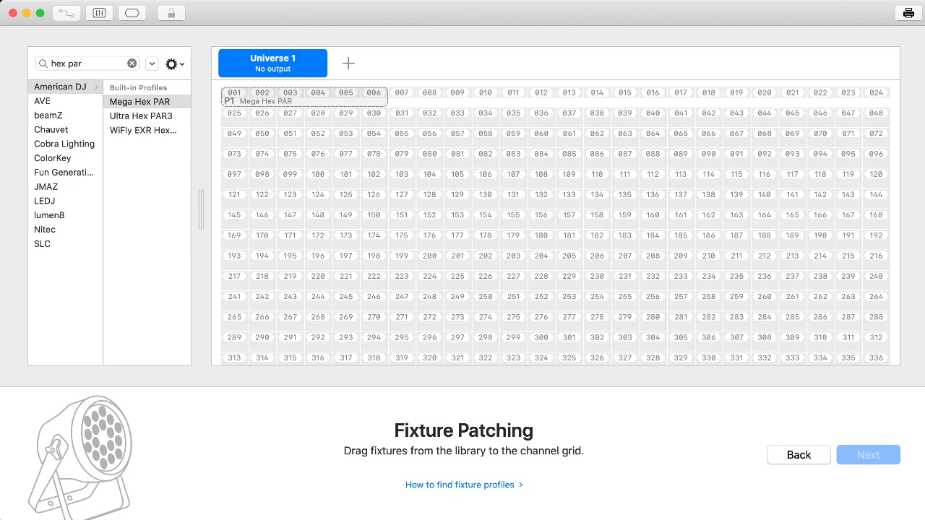
{"action": "key", "text": "2"}
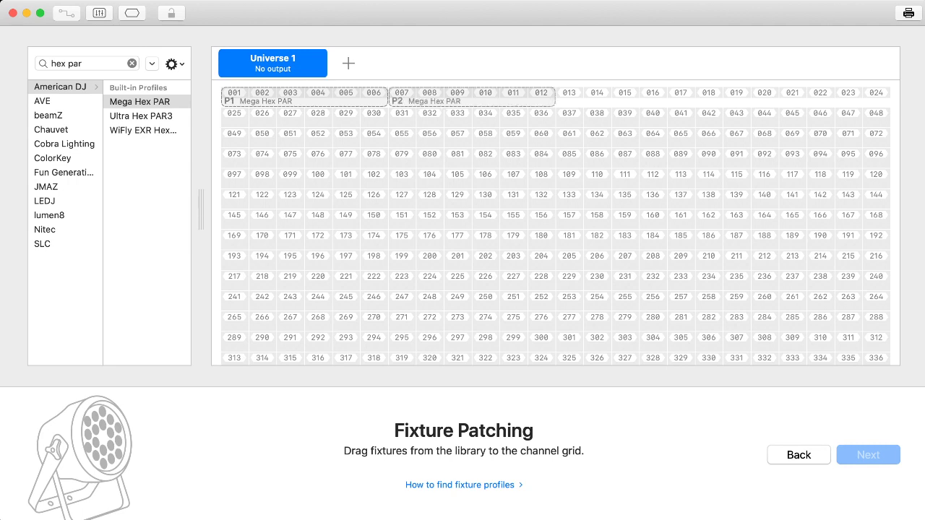
{"action": "key", "text": "3"}
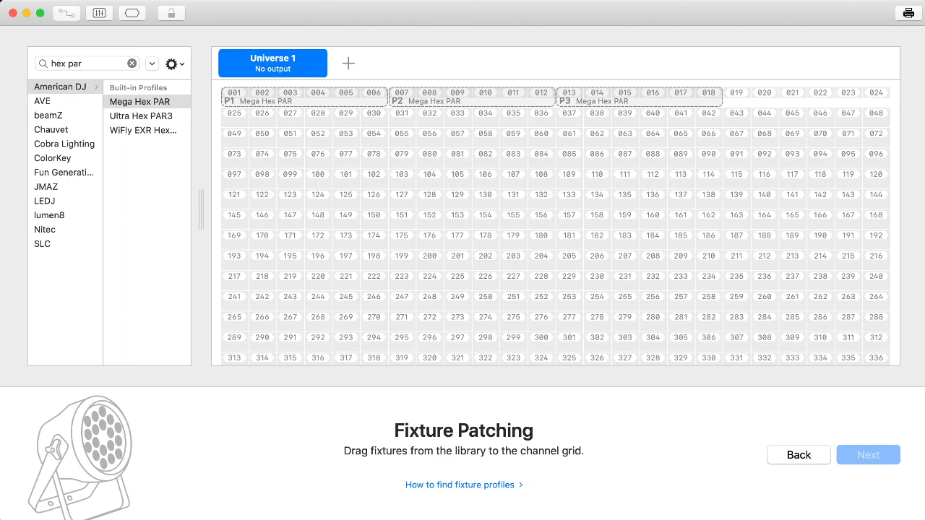
{"action": "key", "text": "4"}
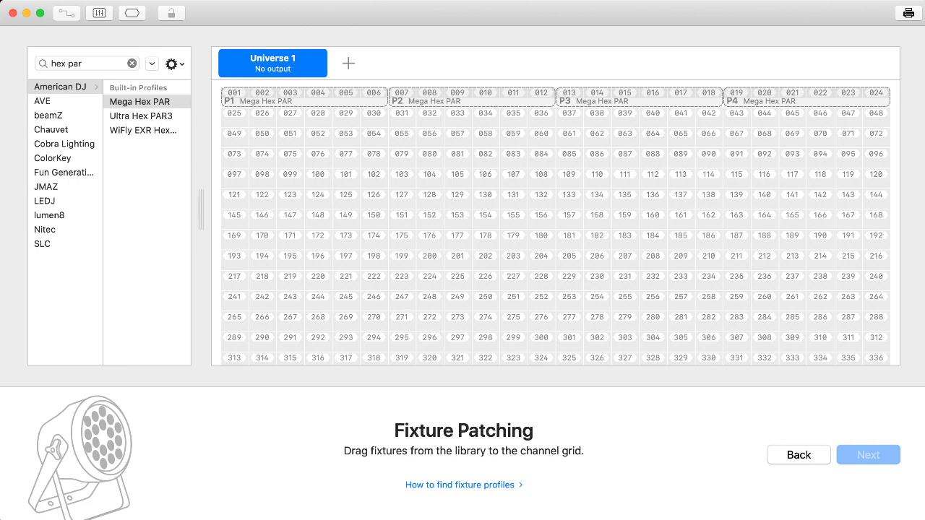
{"action": "left_click_drag", "start_coordinate": [139, 102], "coordinate": [235, 97]}
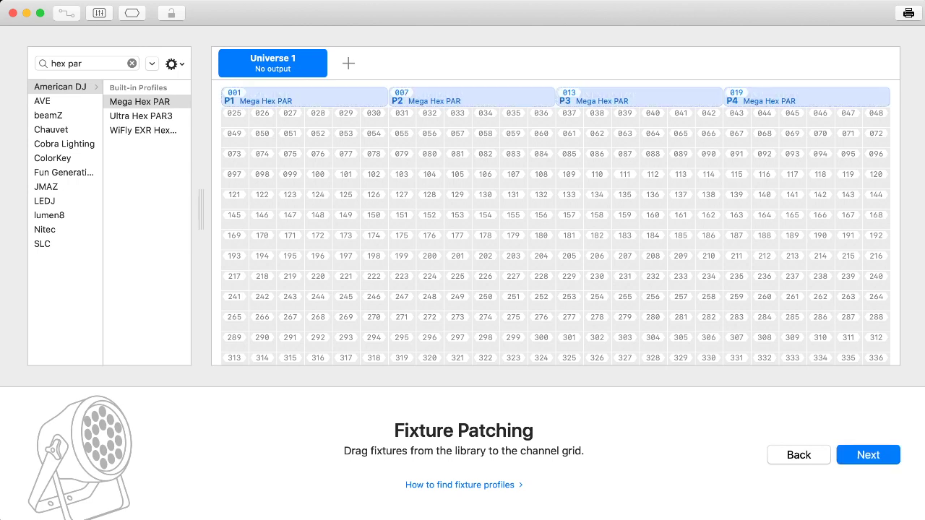
{"action": "left_click", "coordinate": [868, 455]}
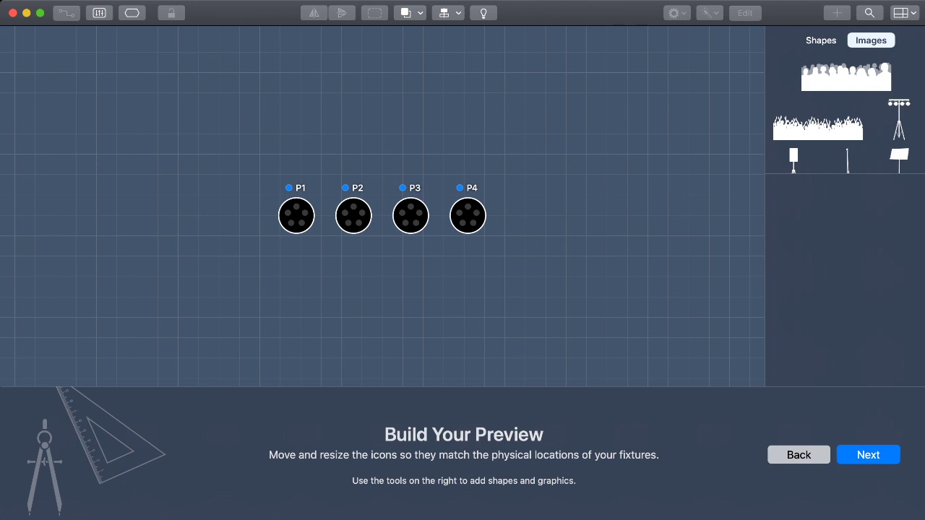
Move fixtures P1 to P4 together higher in the preview and add a lighting-stand image enlarged to span all four.
{"action": "left_click_drag", "start_coordinate": [252, 162], "coordinate": [463, 110]}
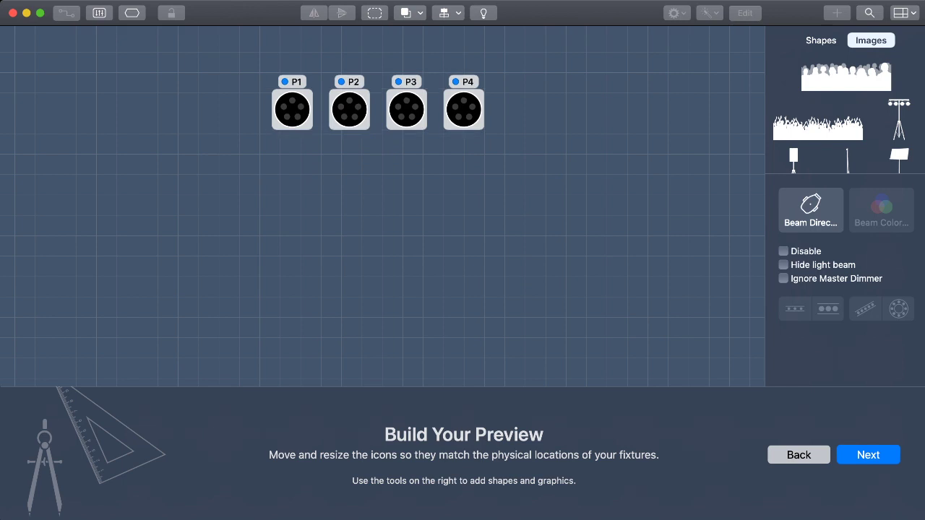
{"action": "key", "text": "Escape"}
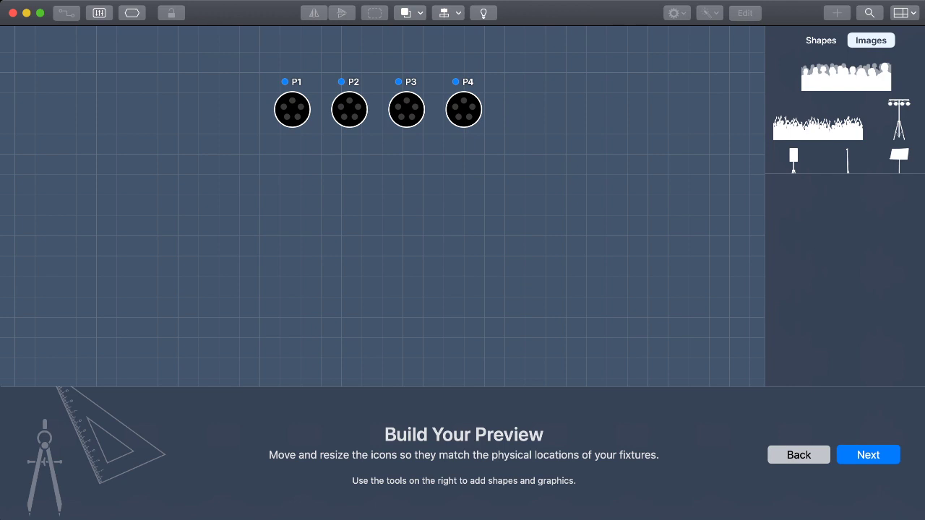
{"action": "left_click", "coordinate": [899, 119]}
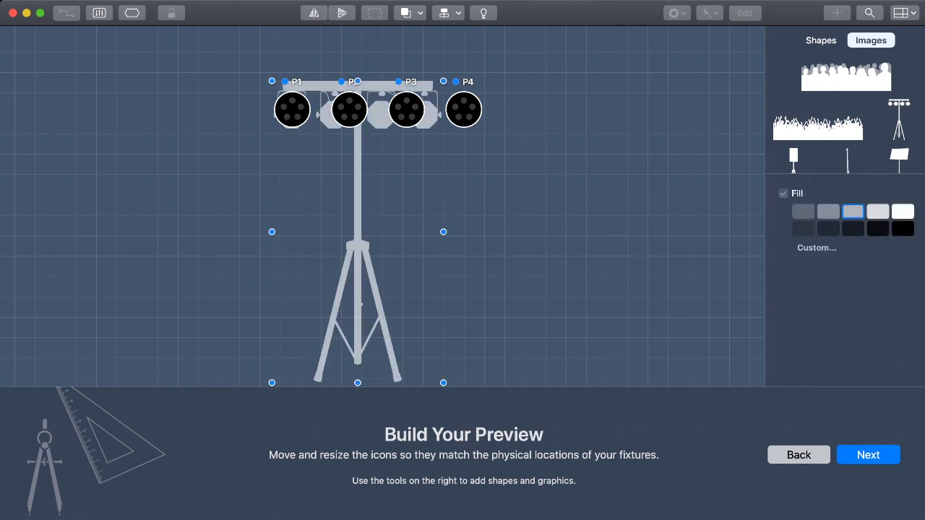
{"action": "left_click_drag", "start_coordinate": [443, 232], "coordinate": [488, 232]}
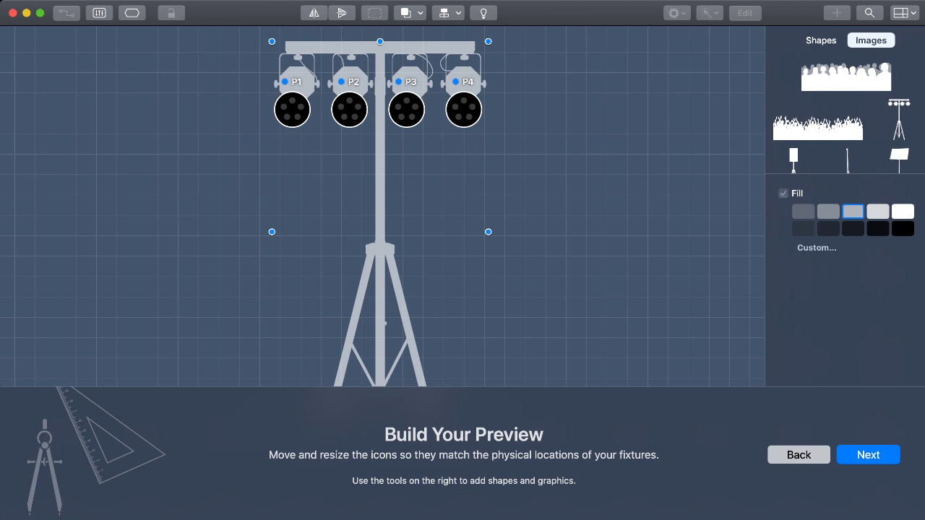
{"action": "left_click", "coordinate": [538, 170]}
Move fixtures P4, P3, P2 and P1 individually onto the four lamps drawn on the lighting stand.
{"action": "left_click", "coordinate": [464, 110]}
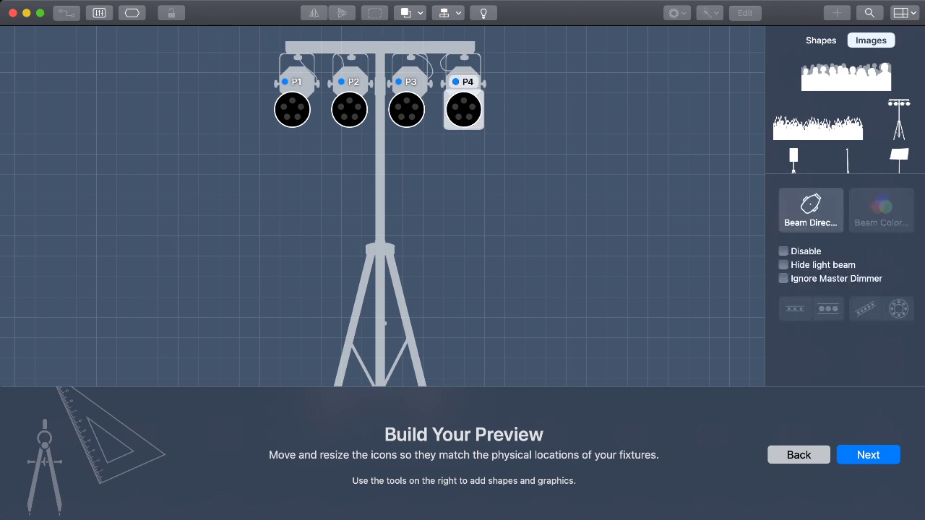
{"action": "left_click_drag", "start_coordinate": [464, 110], "coordinate": [464, 85]}
{"action": "left_click", "coordinate": [406, 110]}
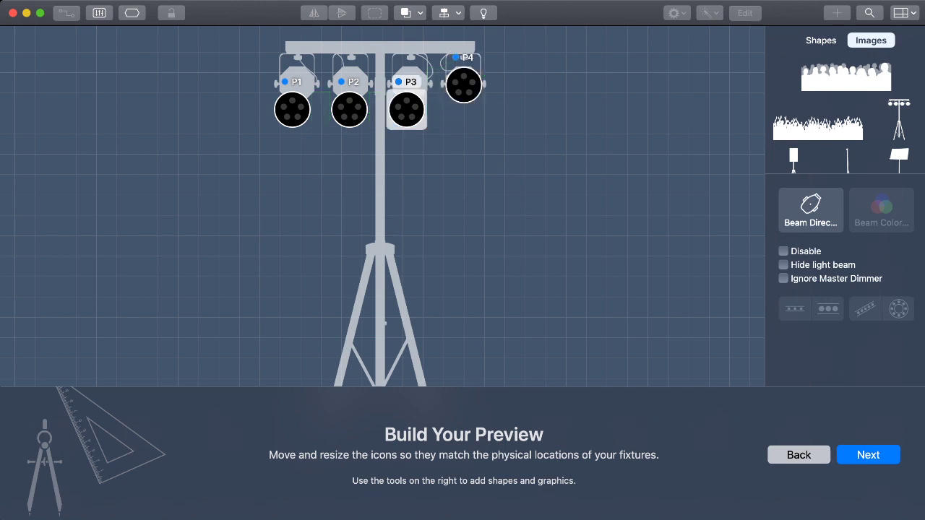
{"action": "left_click_drag", "start_coordinate": [406, 110], "coordinate": [410, 85]}
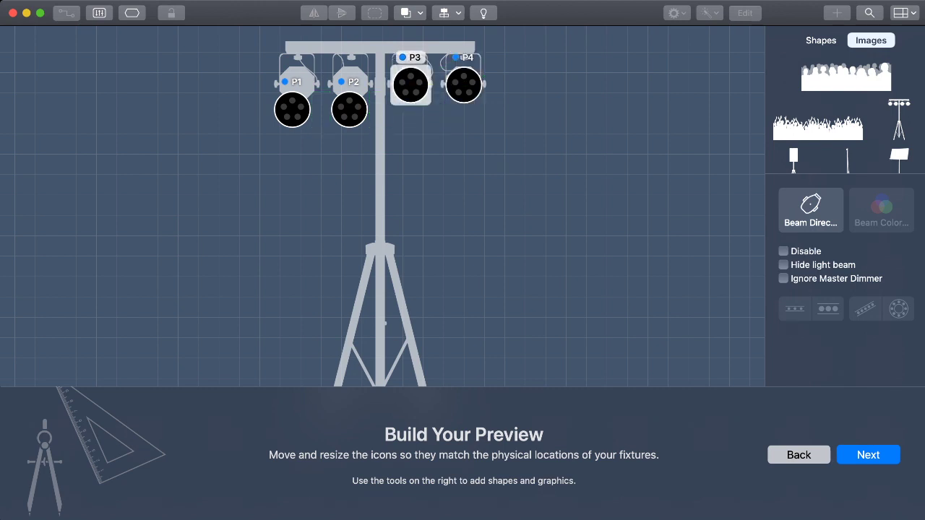
{"action": "left_click_drag", "start_coordinate": [349, 110], "coordinate": [349, 88]}
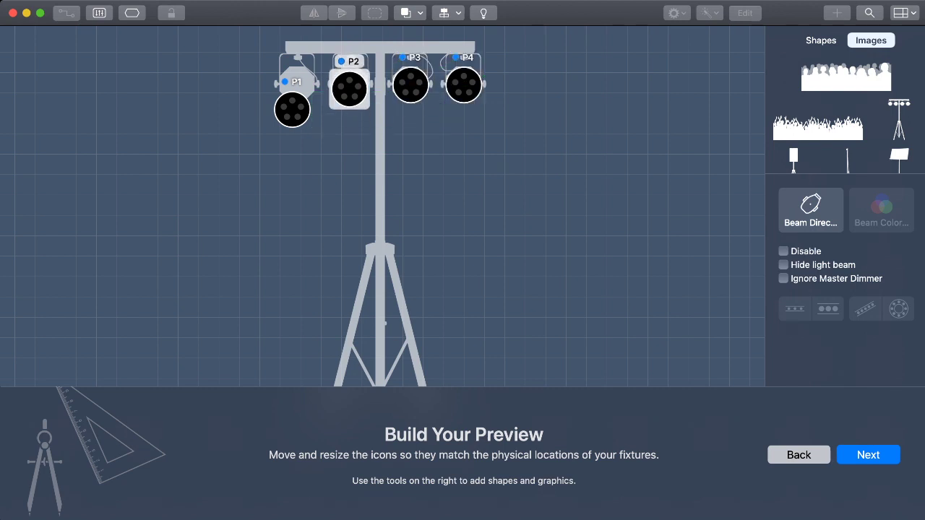
{"action": "left_click_drag", "start_coordinate": [292, 110], "coordinate": [296, 84]}
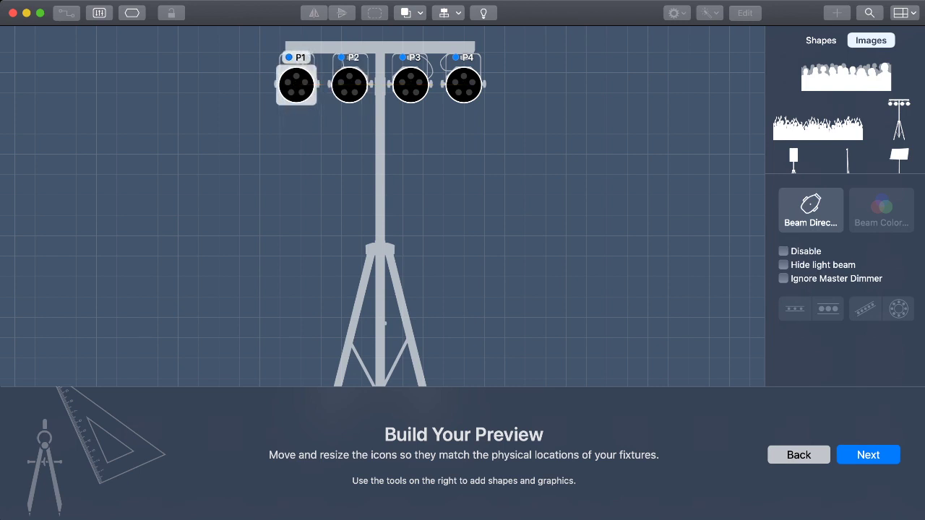
{"action": "key", "text": "Escape"}
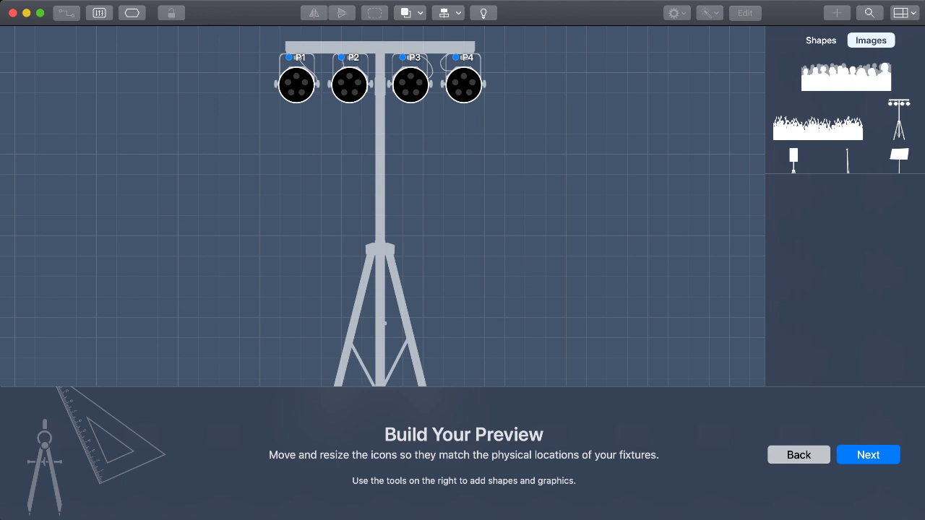
{"action": "left_click", "coordinate": [297, 85]}
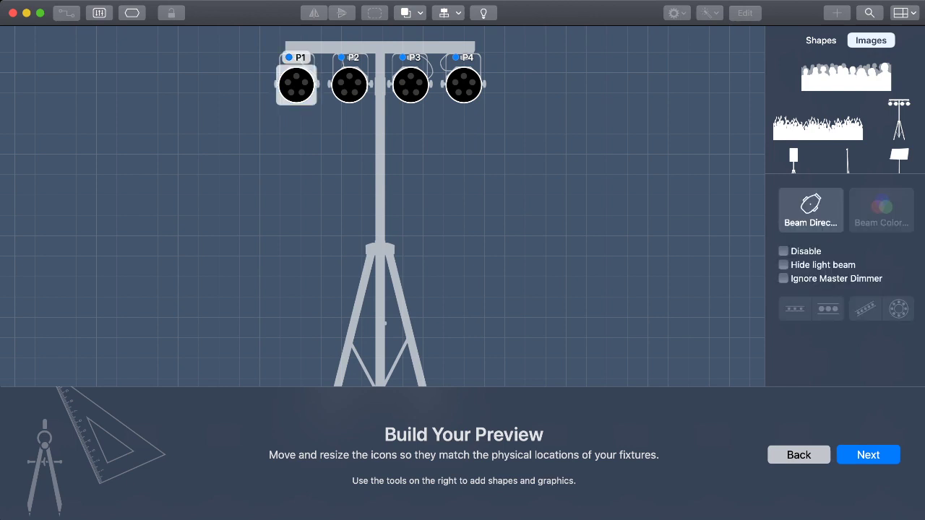
{"action": "left_click", "coordinate": [349, 86], "text": "shift"}
{"action": "left_click", "coordinate": [384, 85], "text": "shift"}
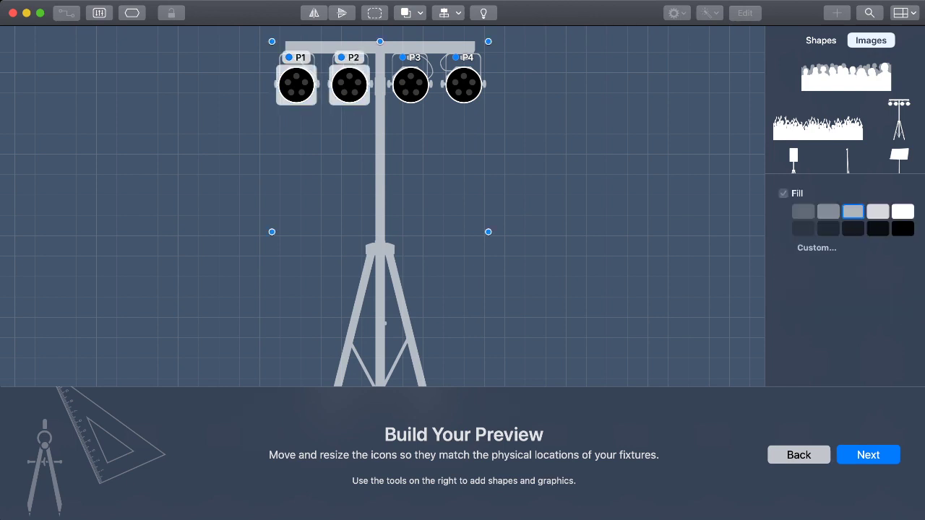
{"action": "left_click", "coordinate": [410, 85], "text": "shift"}
Set the light beam representation of all four fixtures to a directional beam pointing straight down.
{"action": "left_click", "coordinate": [463, 85]}
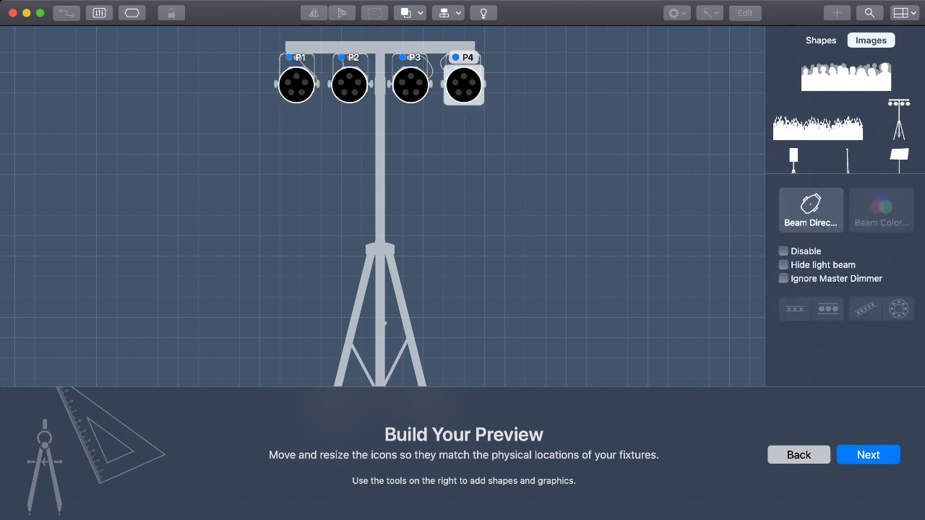
{"action": "left_click", "coordinate": [410, 85], "text": "shift"}
{"action": "left_click", "coordinate": [349, 86], "text": "shift"}
{"action": "left_click", "coordinate": [297, 85], "text": "shift"}
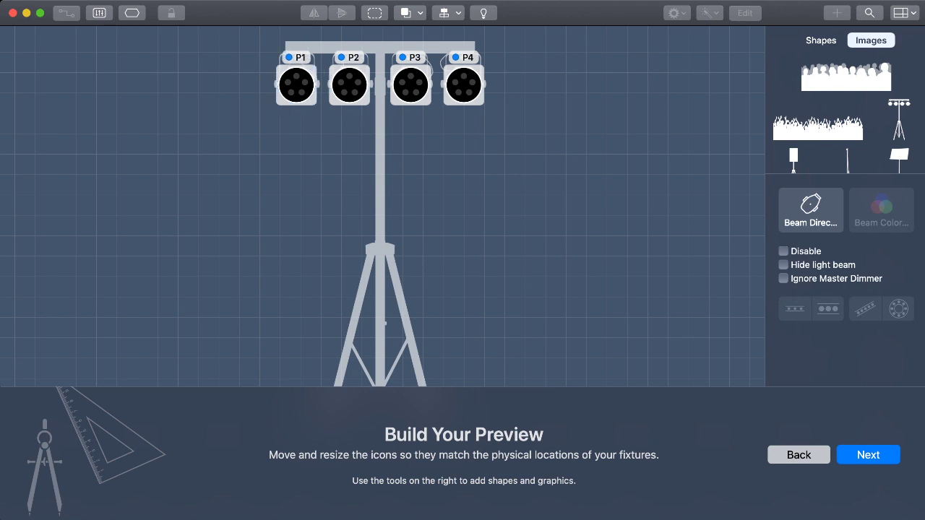
{"action": "left_click", "coordinate": [811, 211]}
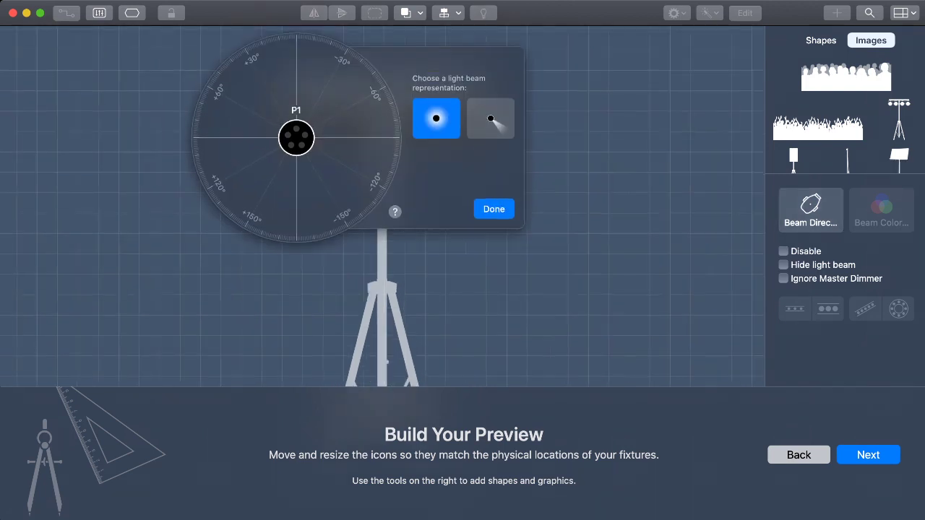
{"action": "left_click", "coordinate": [490, 119]}
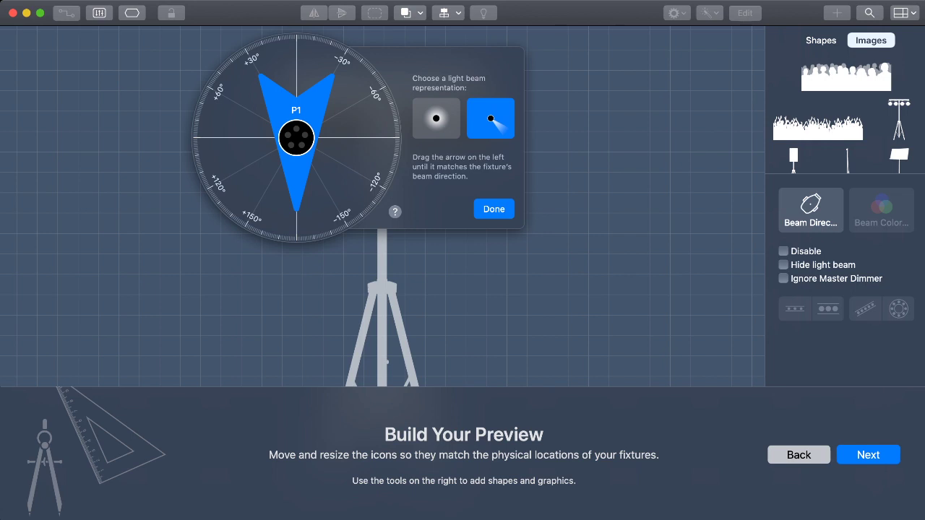
{"action": "left_click", "coordinate": [494, 209]}
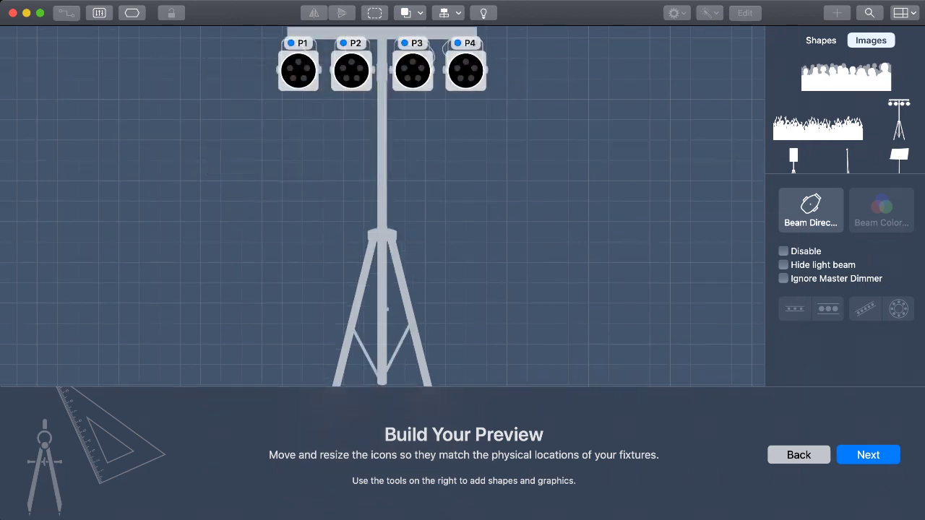
Finish the project setup without creating any fixture groups.
{"action": "key", "text": "Return"}
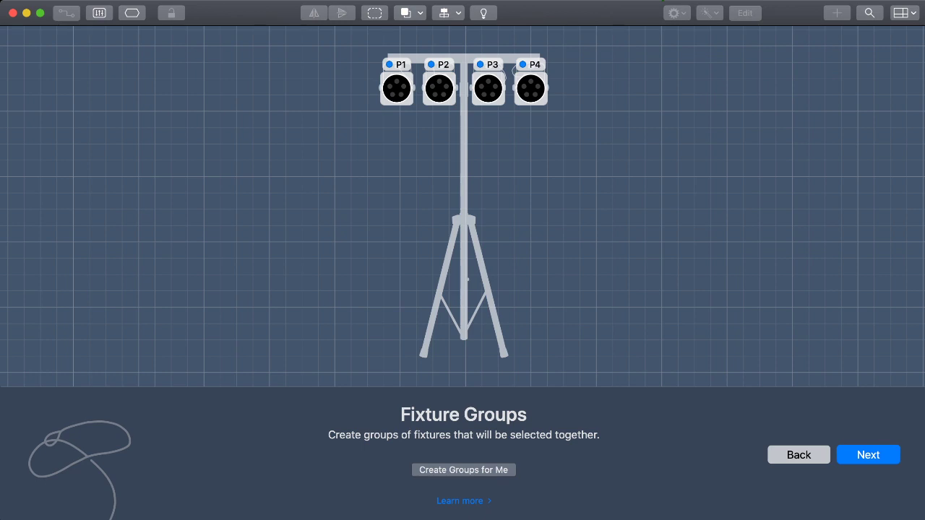
{"action": "left_click", "coordinate": [867, 454]}
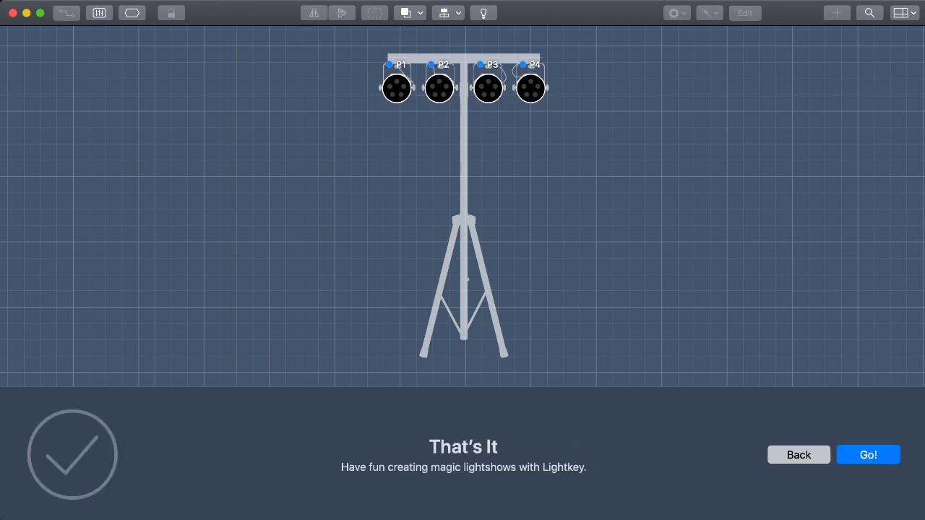
{"action": "left_click", "coordinate": [868, 454]}
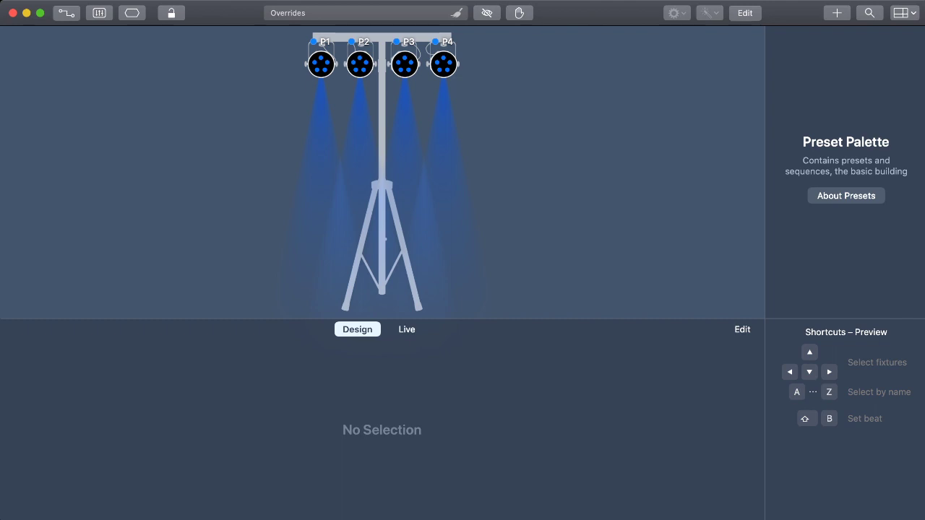
Set the color of fixtures P1 to P4 to red with the dimmer at full.
{"action": "left_click_drag", "start_coordinate": [272, 47], "coordinate": [493, 78]}
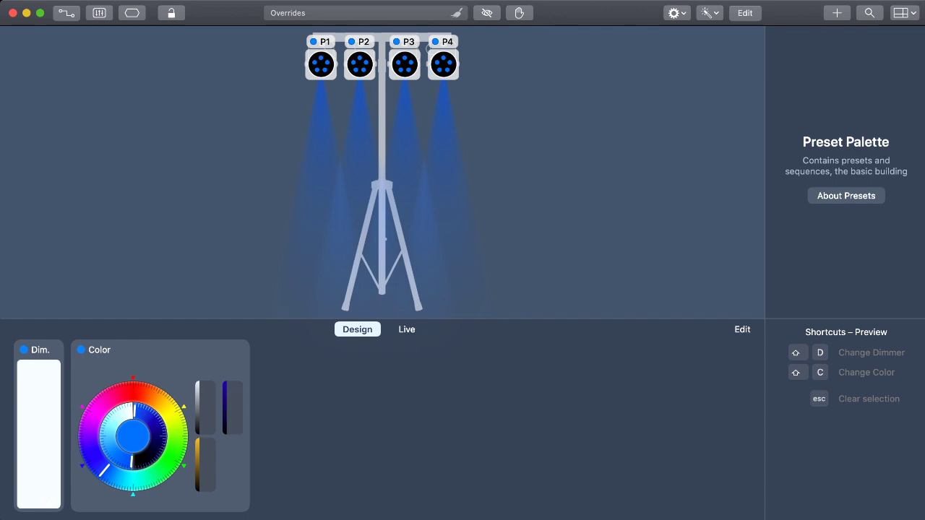
{"action": "mouse_move", "coordinate": [134, 392]}
{"action": "left_mouse_down"}
{"action": "mouse_move", "coordinate": [170, 412]}
{"action": "mouse_move", "coordinate": [176, 431]}
{"action": "mouse_move", "coordinate": [168, 463]}
{"action": "mouse_move", "coordinate": [130, 479]}
{"action": "mouse_move", "coordinate": [91, 428]}
{"action": "mouse_move", "coordinate": [109, 399]}
{"action": "mouse_move", "coordinate": [133, 393]}
{"action": "left_mouse_up"}
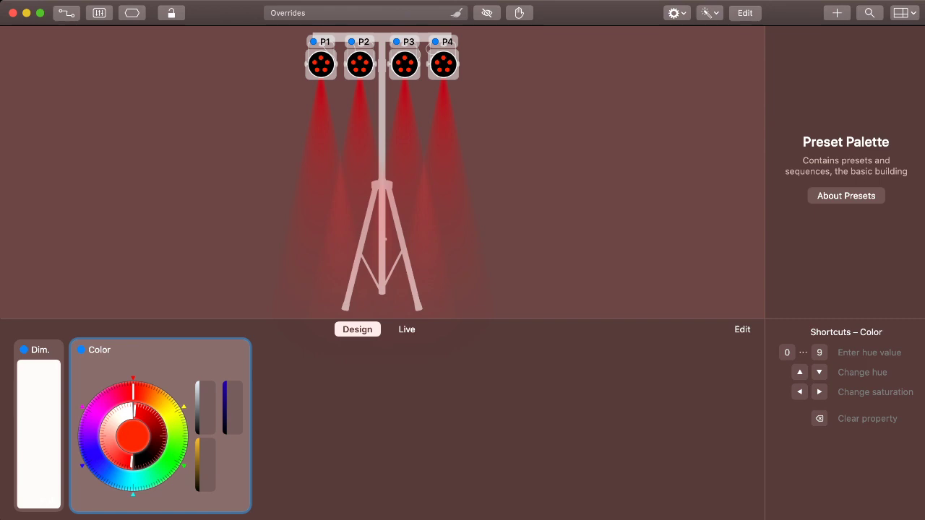
{"action": "mouse_move", "coordinate": [39, 362]}
{"action": "left_mouse_down"}
{"action": "mouse_move", "coordinate": [39, 505]}
{"action": "mouse_move", "coordinate": [39, 361]}
{"action": "left_mouse_up"}
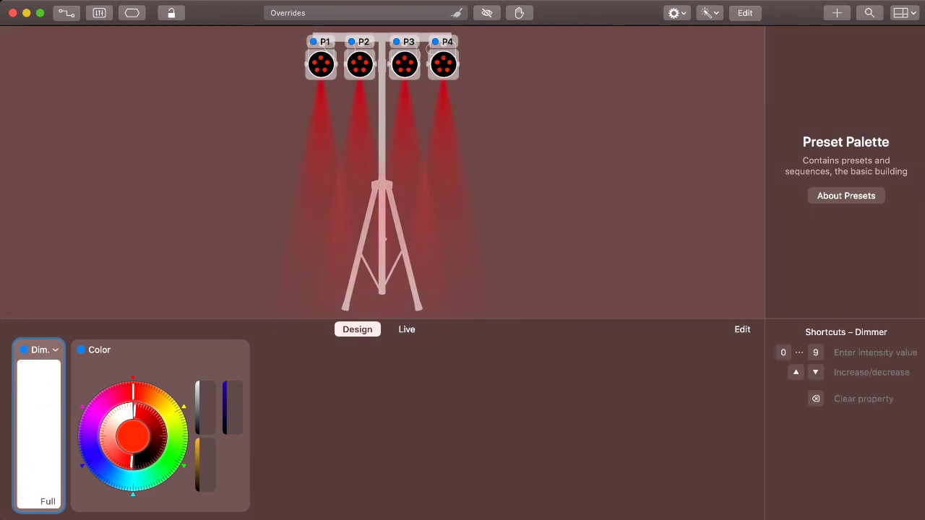
Examine the available dimmer, color, position, zoom and iris effects, and return to the fixture properties without adding one.
{"action": "left_click", "coordinate": [39, 350]}
{"action": "left_click", "coordinate": [130, 349]}
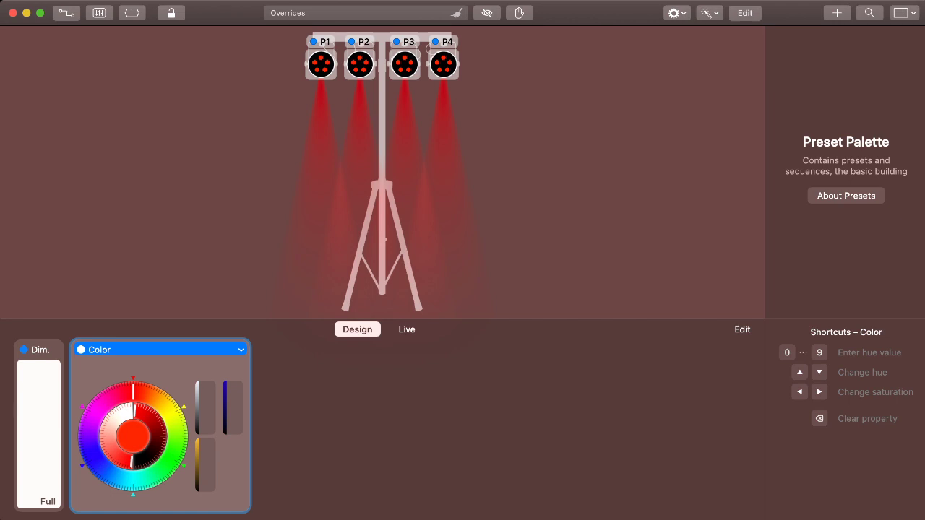
{"action": "left_click", "coordinate": [40, 350]}
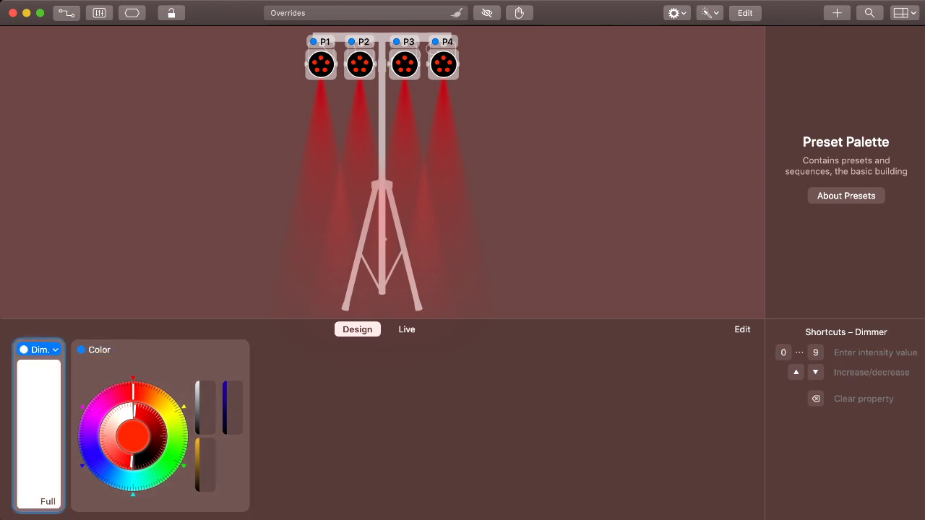
{"action": "left_click", "coordinate": [63, 373]}
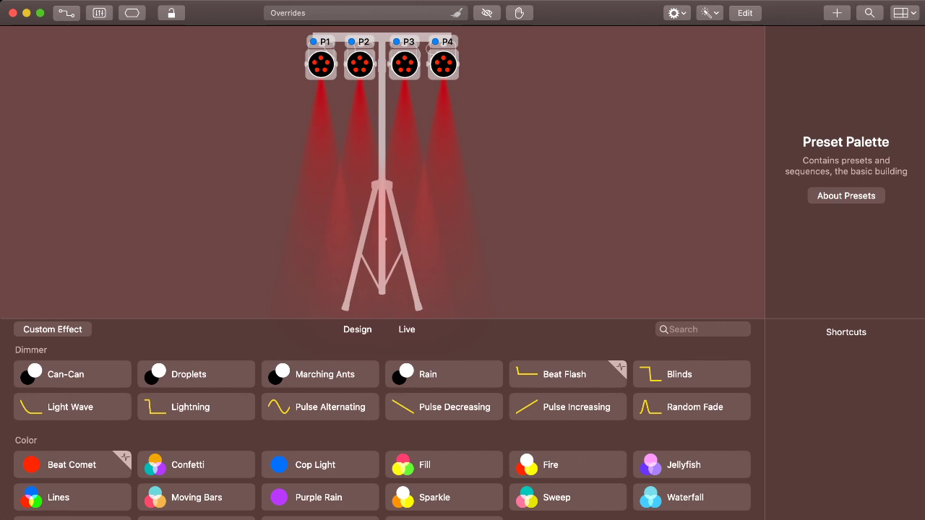
{"action": "scroll", "coordinate": [357, 408], "scroll_direction": "down", "scroll_amount": 6}
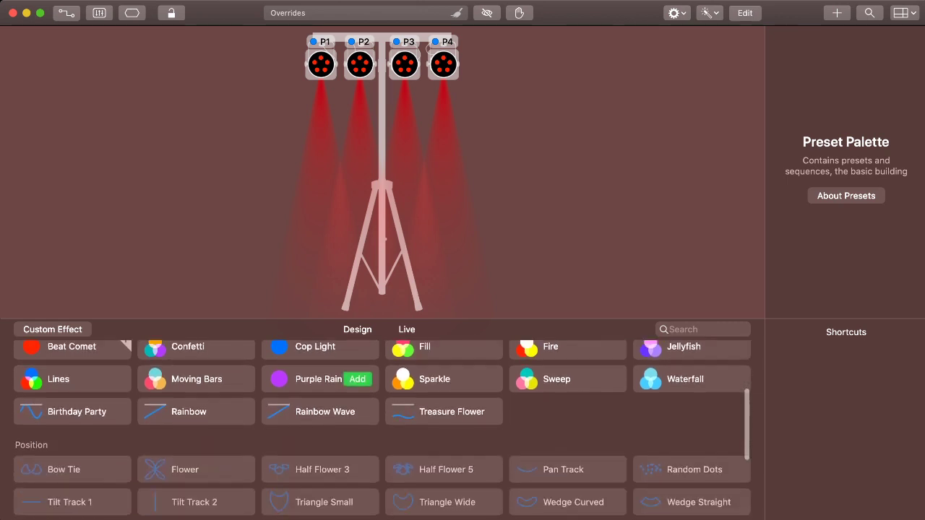
{"action": "scroll", "coordinate": [381, 430], "scroll_direction": "down", "scroll_amount": 2}
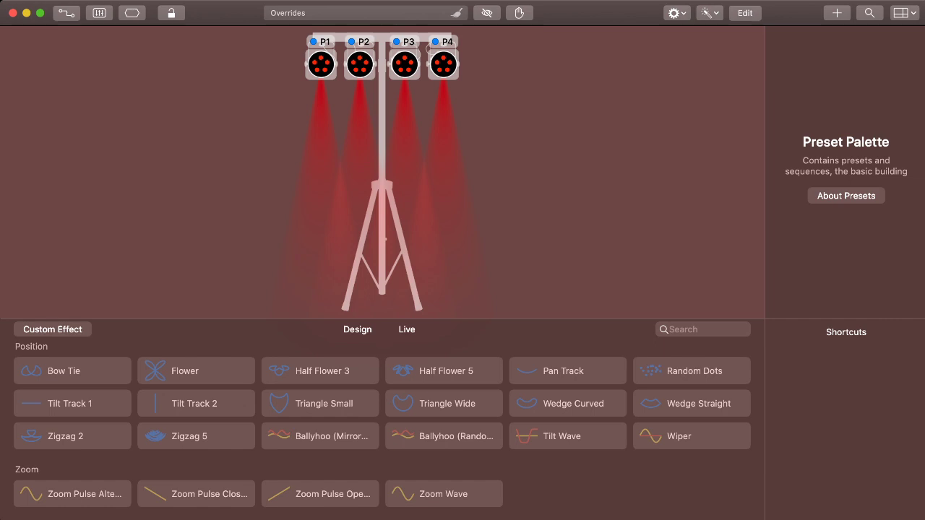
{"action": "scroll", "coordinate": [381, 430], "scroll_direction": "down", "scroll_amount": 2}
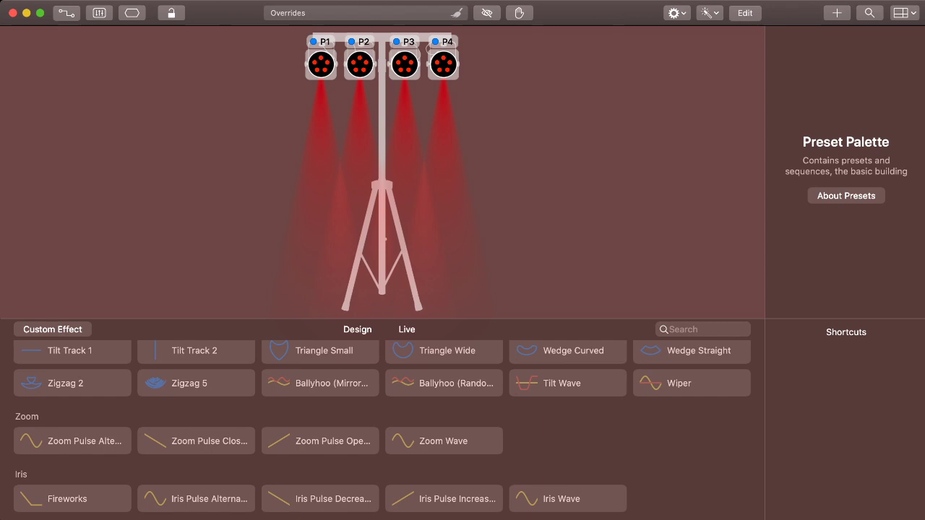
{"action": "scroll", "coordinate": [382, 429], "scroll_direction": "up", "scroll_amount": 6}
{"action": "scroll", "coordinate": [381, 430], "scroll_direction": "down", "scroll_amount": 5}
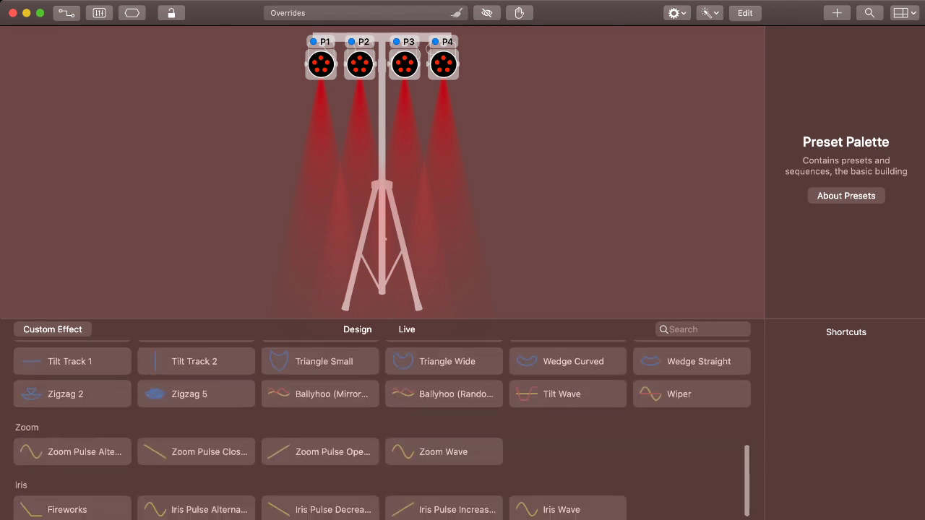
{"action": "scroll", "coordinate": [382, 430], "scroll_direction": "down", "scroll_amount": 1}
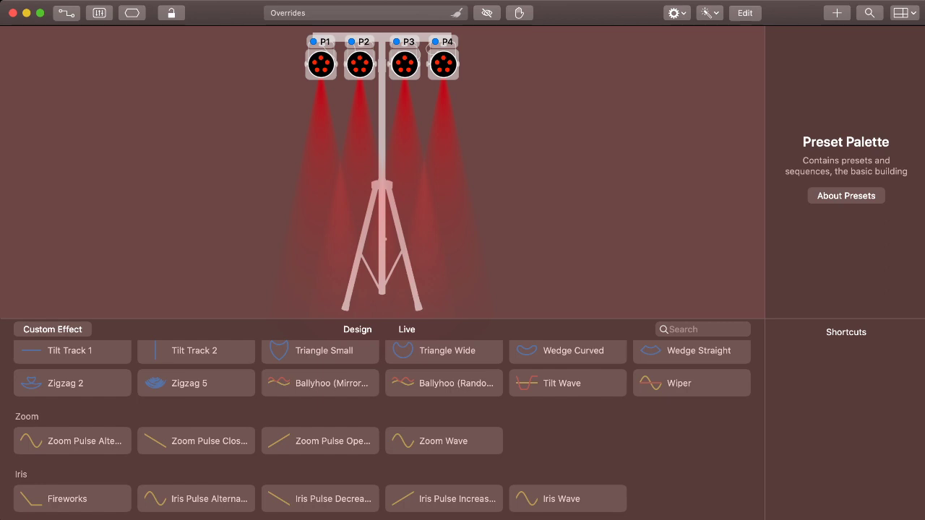
{"action": "scroll", "coordinate": [440, 463], "scroll_direction": "up", "scroll_amount": 10}
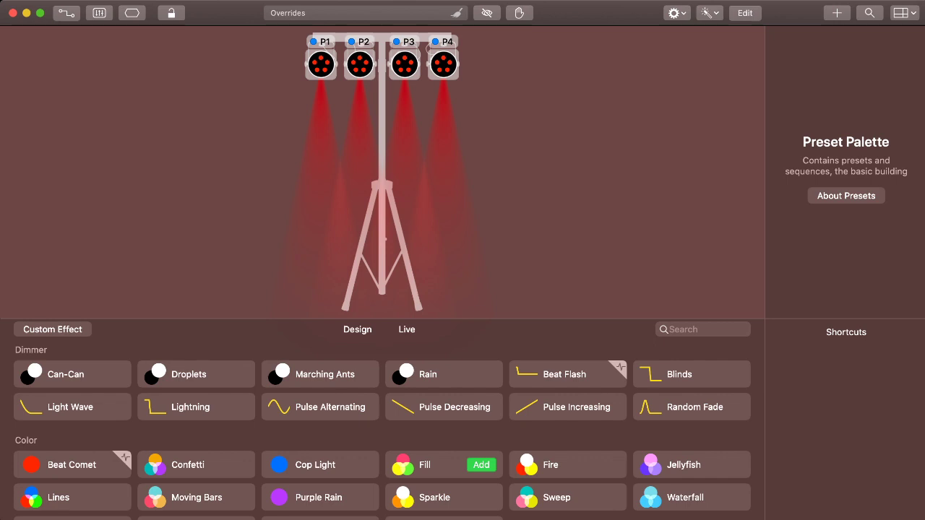
{"action": "key", "text": "Escape"}
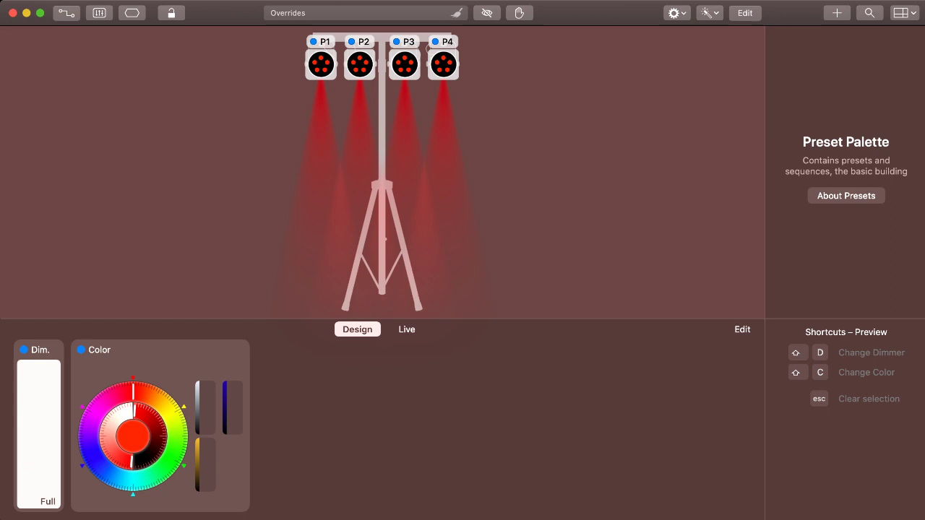
Change the color of all four fixtures to dark blue and save the look as a preset under its suggested name.
{"action": "left_click", "coordinate": [94, 459]}
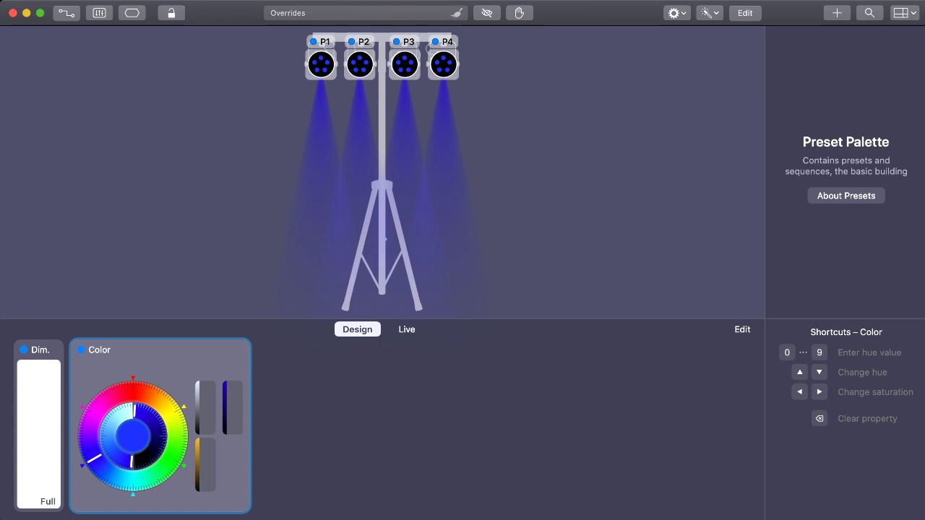
{"action": "left_click", "coordinate": [836, 13]}
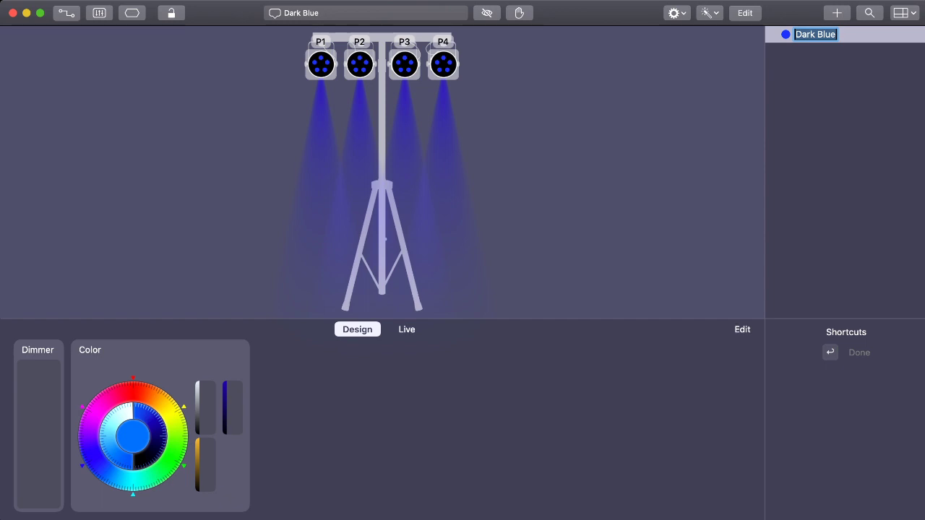
{"action": "key", "text": "Return"}
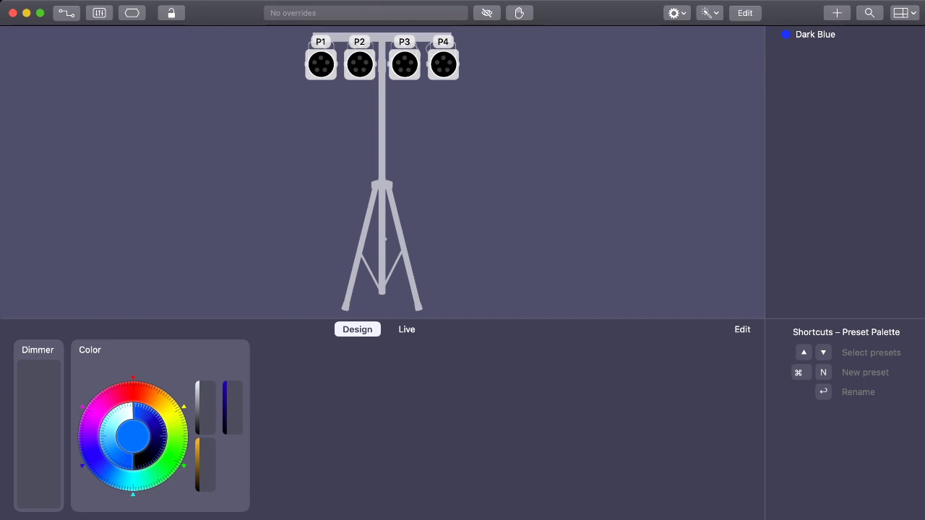
Set fixtures P1 to P4 to full dimmer and red, and save them as a second preset under its suggested name.
{"action": "left_click_drag", "start_coordinate": [278, 60], "coordinate": [470, 69]}
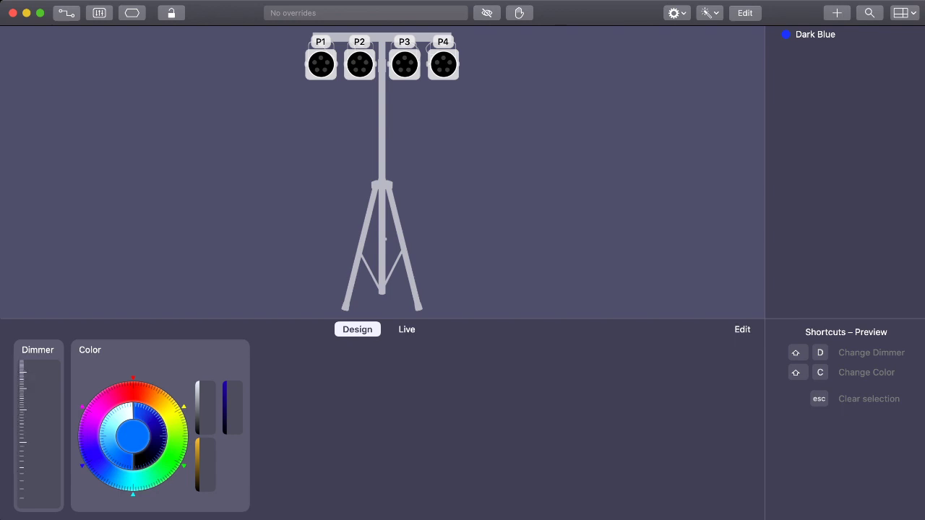
{"action": "left_click_drag", "start_coordinate": [39, 470], "coordinate": [39, 354]}
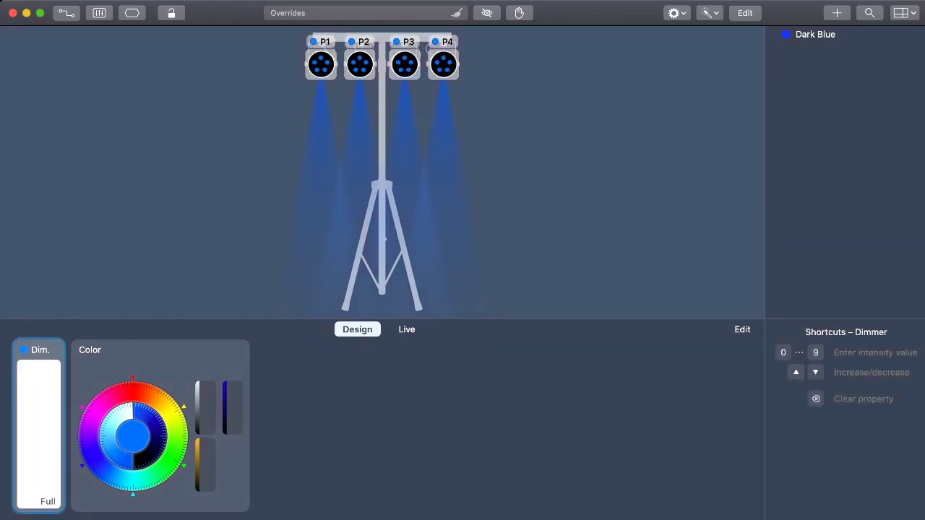
{"action": "left_click", "coordinate": [133, 378]}
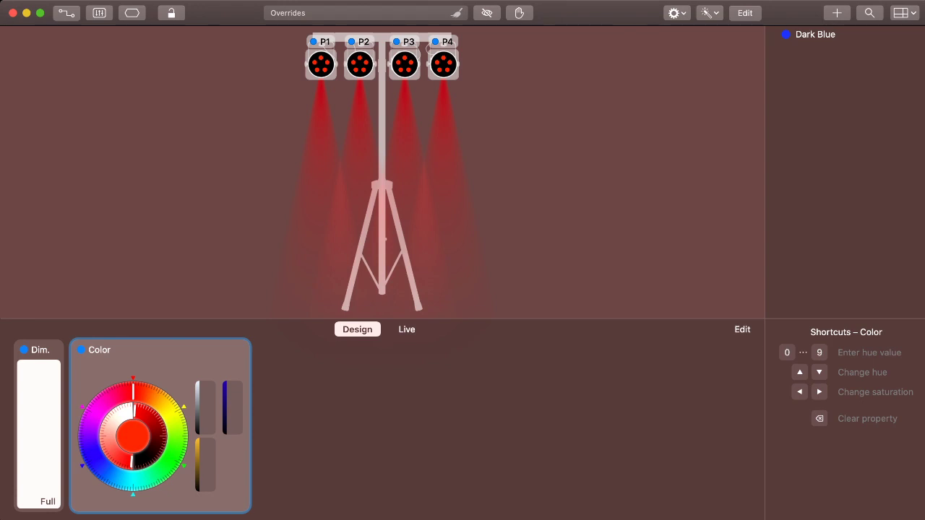
{"action": "left_click", "coordinate": [837, 13]}
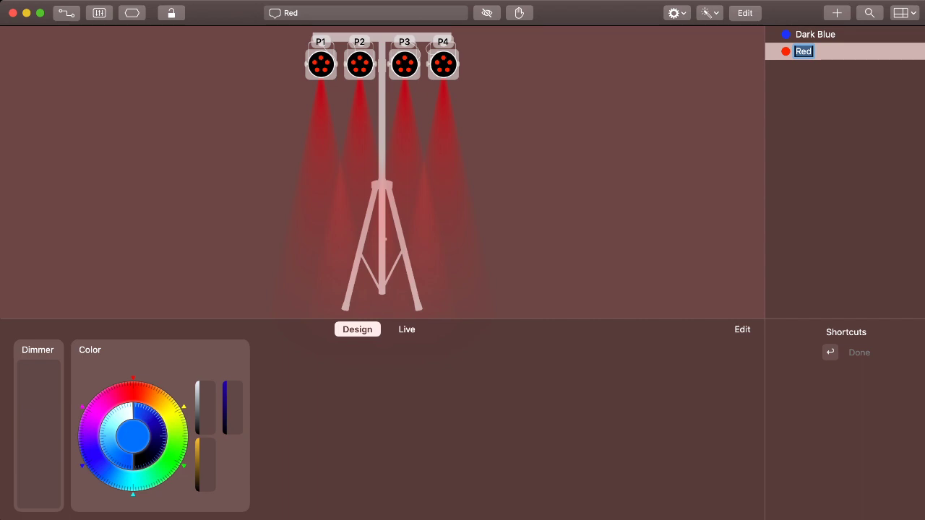
{"action": "key", "text": "Return"}
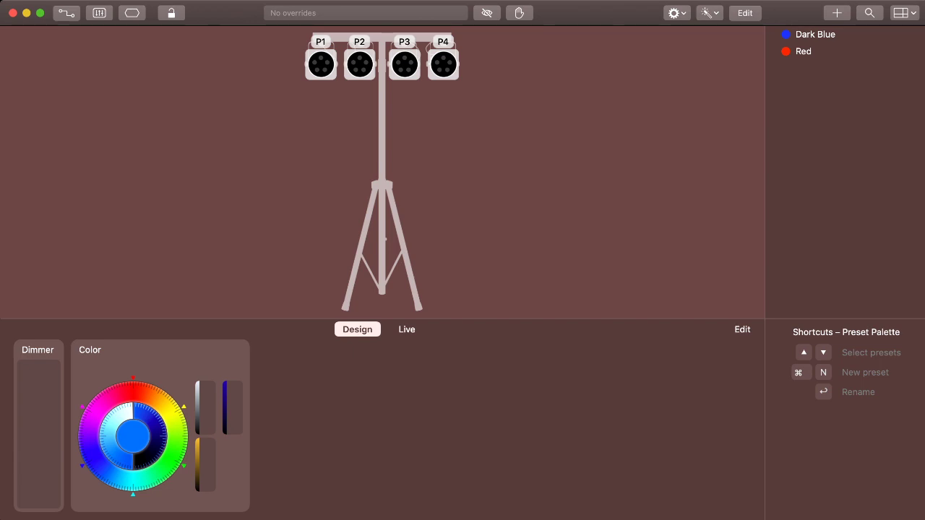
Set fixture P1 to pink and fixture P2 to yellow, each with the dimmer at full.
{"action": "left_click", "coordinate": [521, 174]}
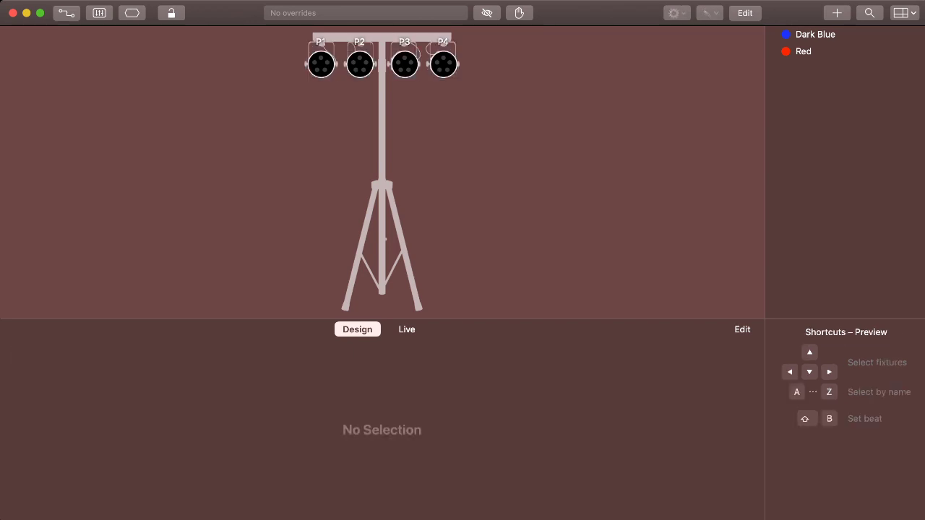
{"action": "key", "text": "Right"}
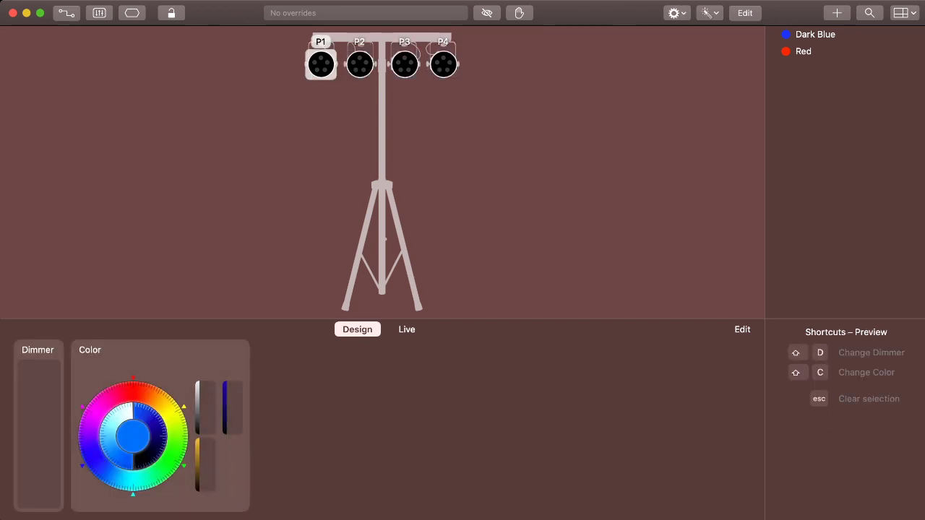
{"action": "left_click_drag", "start_coordinate": [39, 504], "coordinate": [39, 361]}
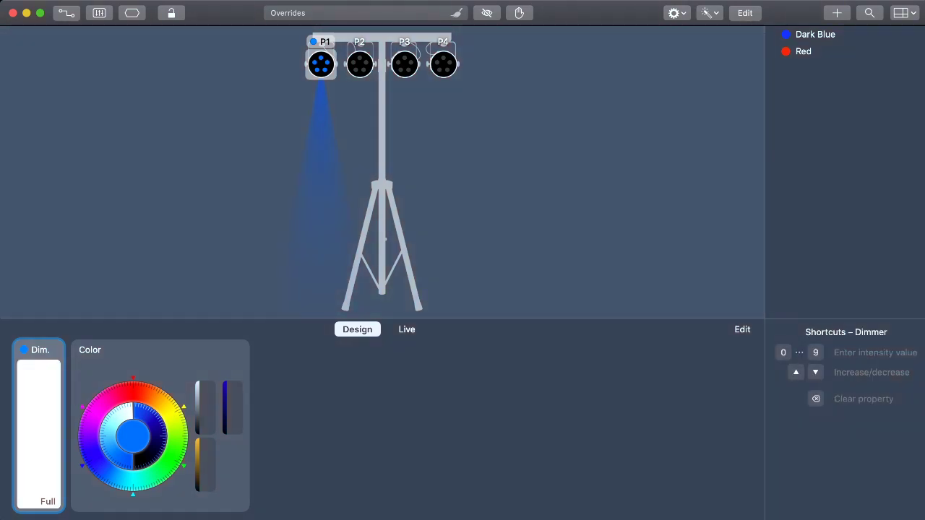
{"action": "left_click", "coordinate": [94, 414]}
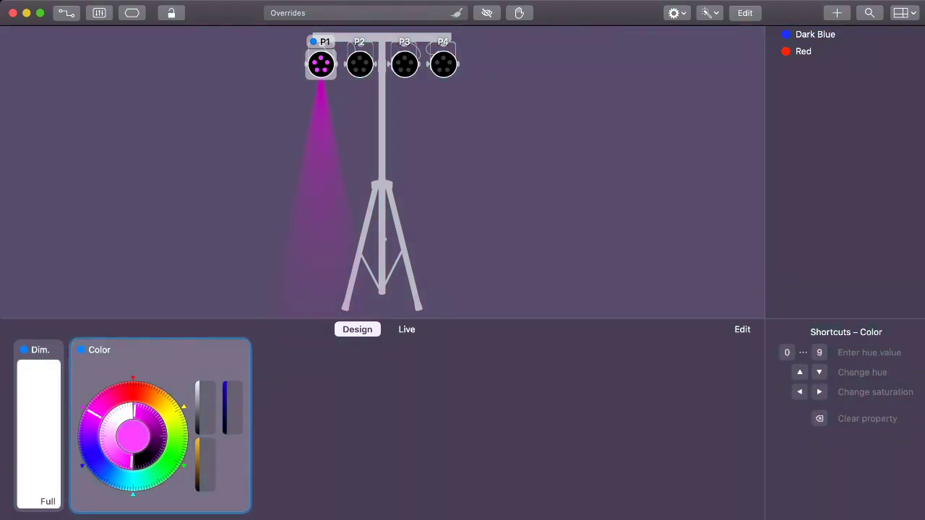
{"action": "left_click", "coordinate": [360, 64]}
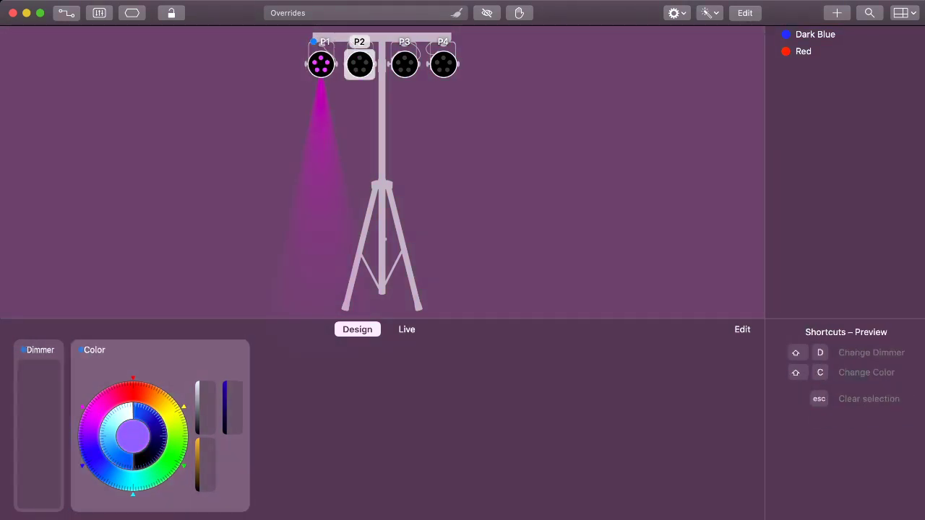
{"action": "key", "text": "shift+d"}
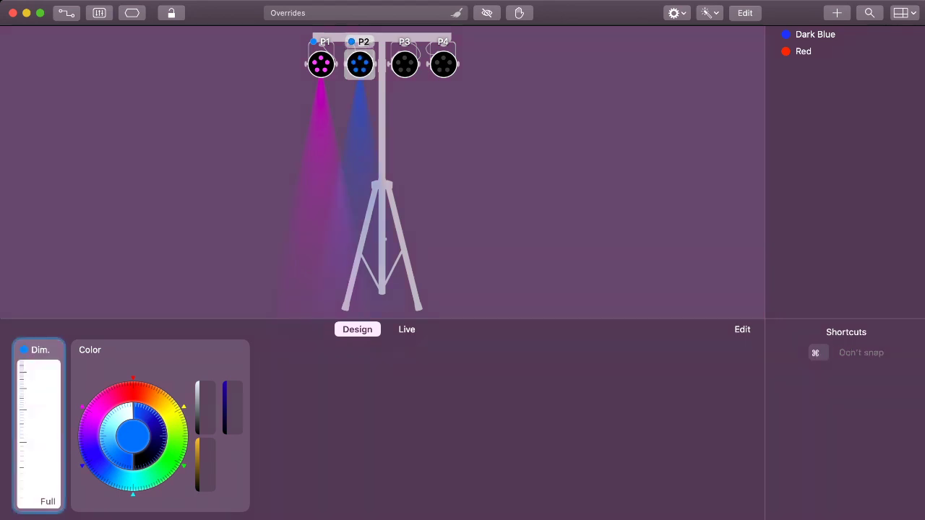
{"action": "left_click", "coordinate": [174, 413]}
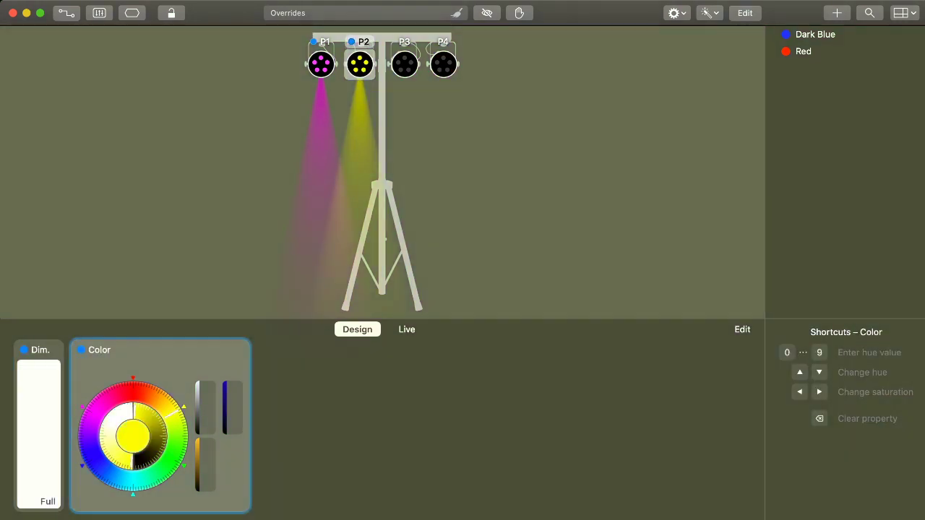
Set fixture P3 to aqua with a hue of 180° and fixture P4 to white, both at full dimmer, and clear the selection.
{"action": "left_click", "coordinate": [404, 65]}
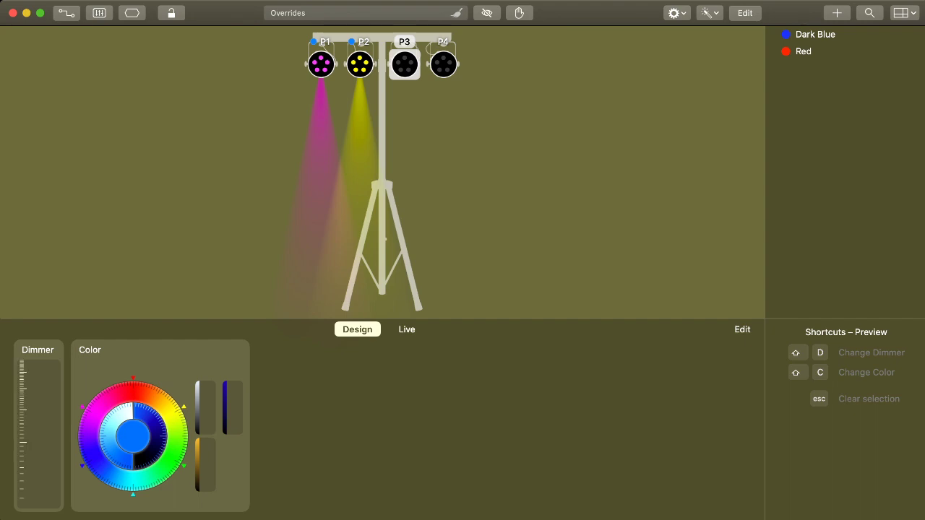
{"action": "key", "text": "shift+d"}
{"action": "left_click", "coordinate": [133, 482]}
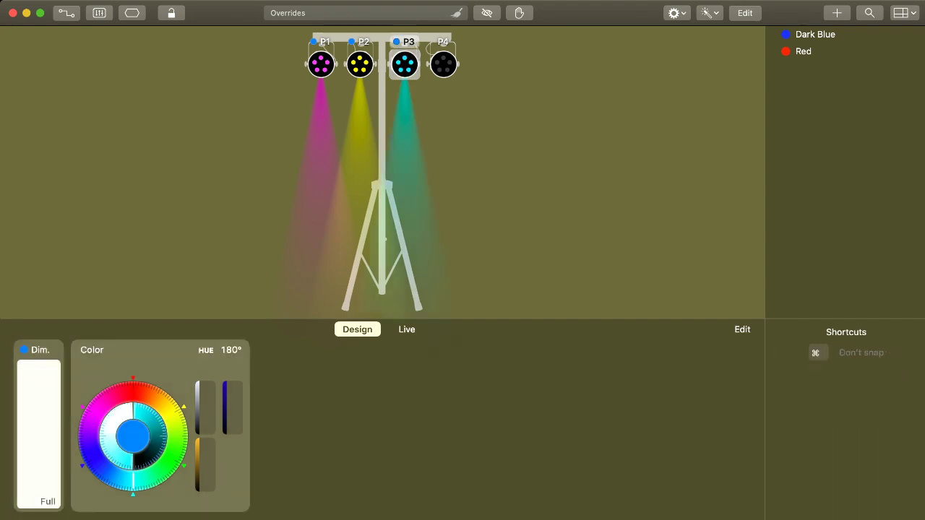
{"action": "left_click", "coordinate": [444, 64]}
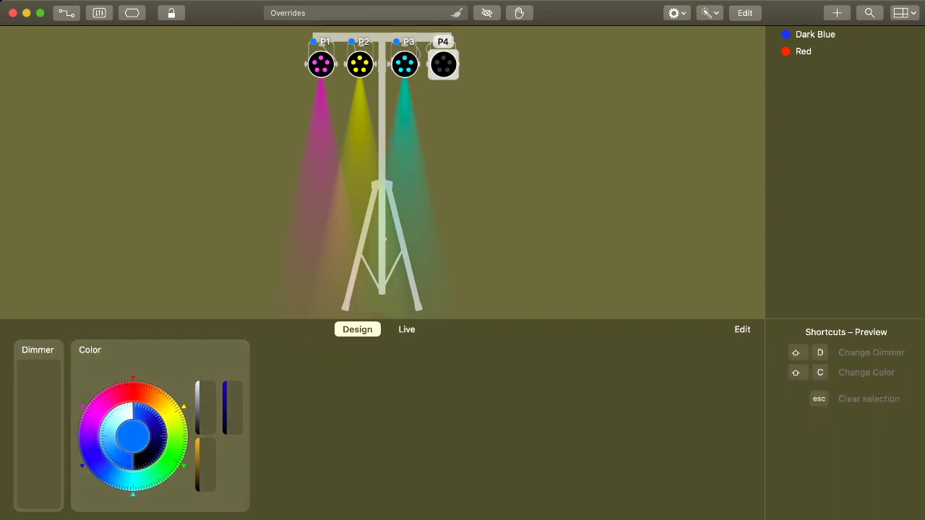
{"action": "left_click_drag", "start_coordinate": [39, 499], "coordinate": [39, 459]}
{"action": "key", "text": "shift+d"}
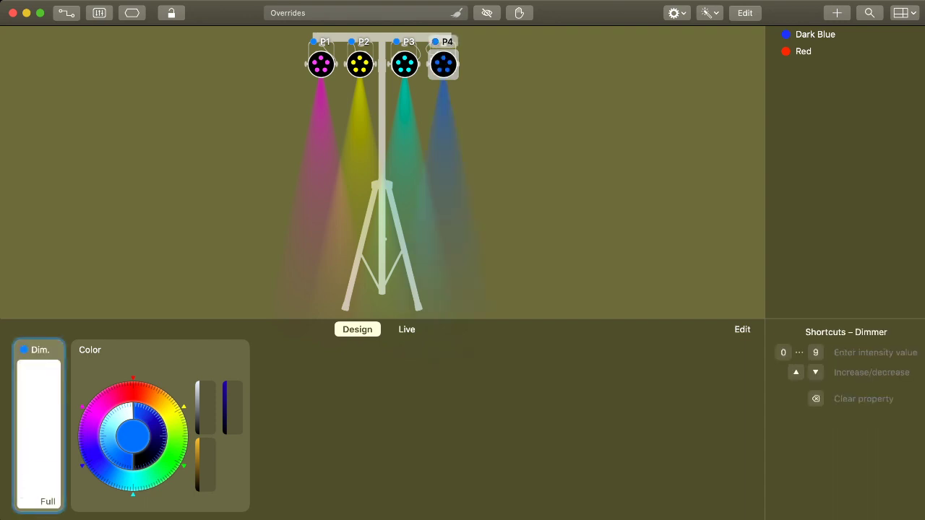
{"action": "left_click", "coordinate": [133, 411]}
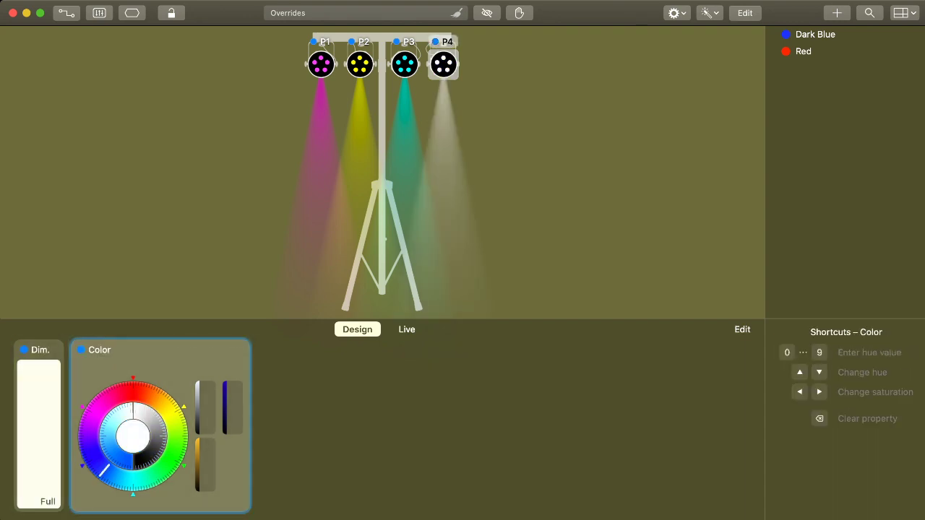
{"action": "key", "text": "Escape"}
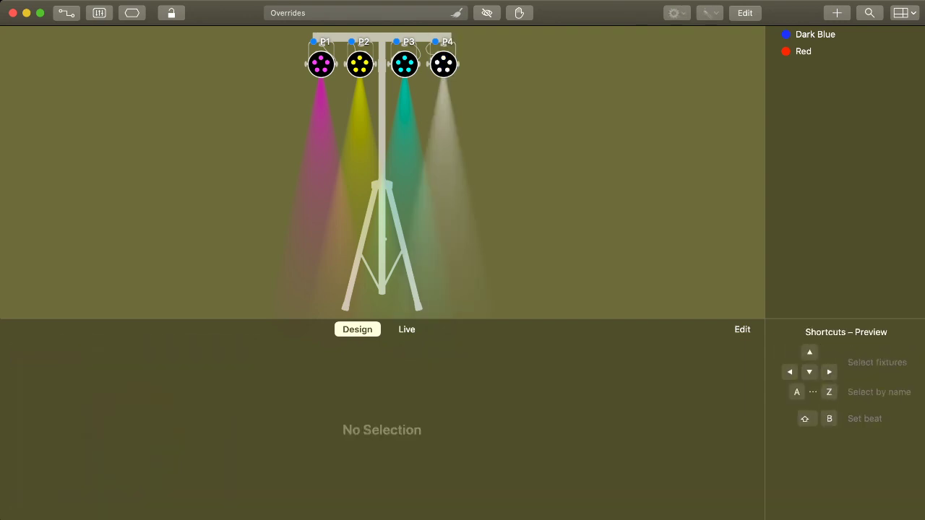
Save the current four-color look as a third preset named "pink yellow aqua white".
{"action": "key", "text": "super+n"}
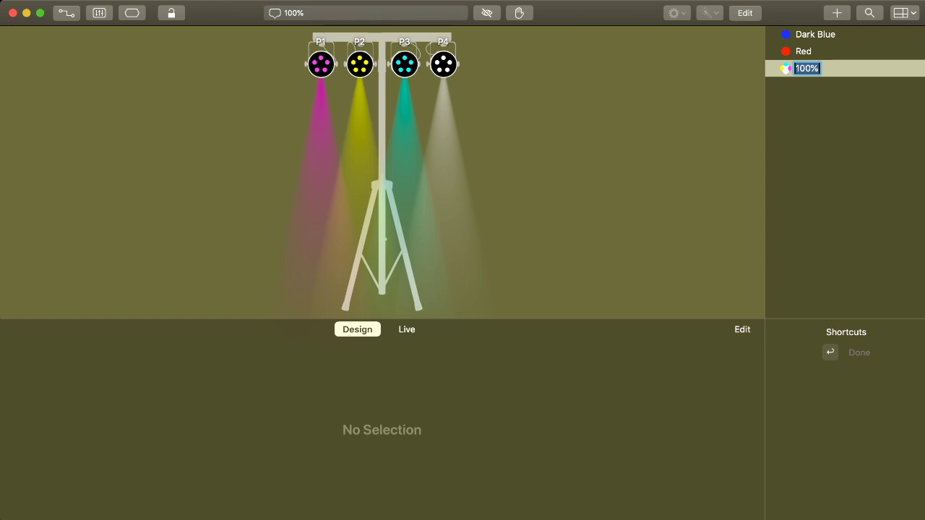
{"action": "type", "text": "pi"}
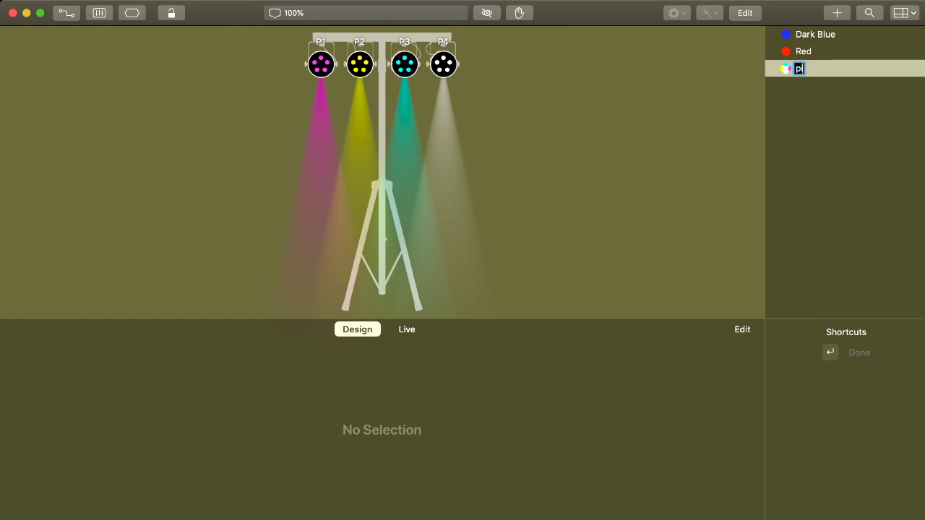
{"action": "type", "text": "nk yellow"}
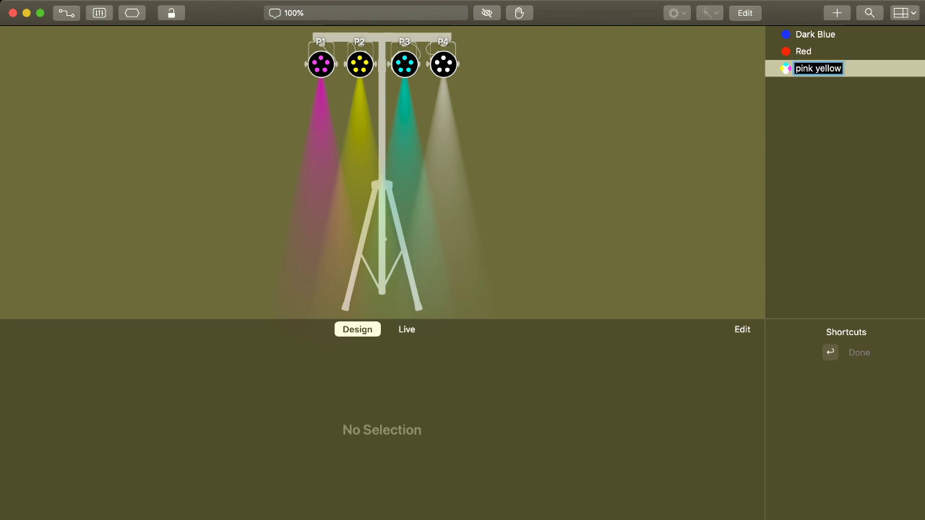
{"action": "type", "text": " aqua white"}
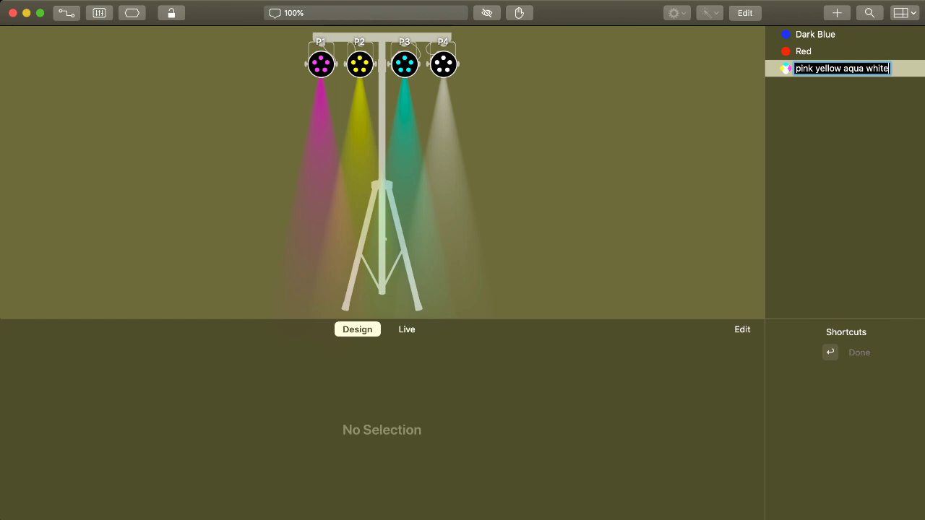
{"action": "key", "text": "Return"}
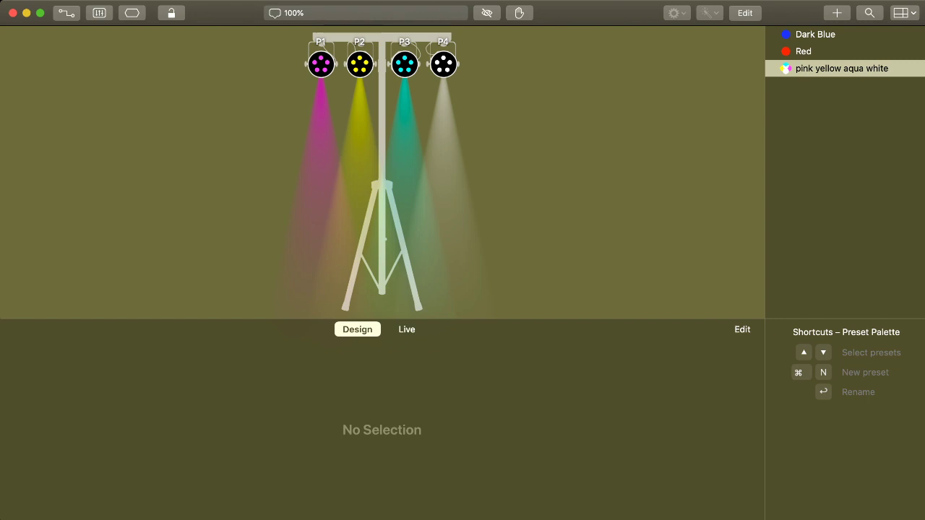
Place the Dark Blue preset as a cue on the Live grid and rename the cue Song 1.
{"action": "mouse_move", "coordinate": [838, 34]}
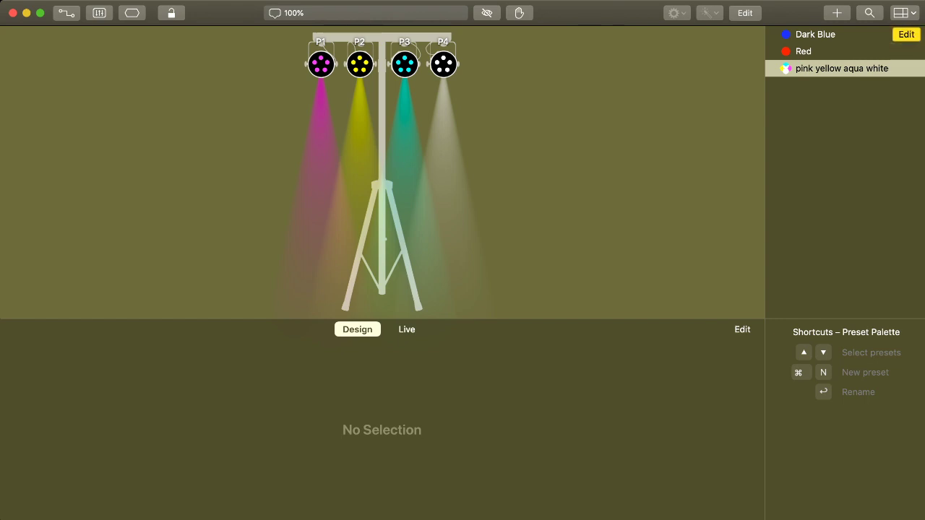
{"action": "left_click_drag", "start_coordinate": [817, 35], "coordinate": [231, 378]}
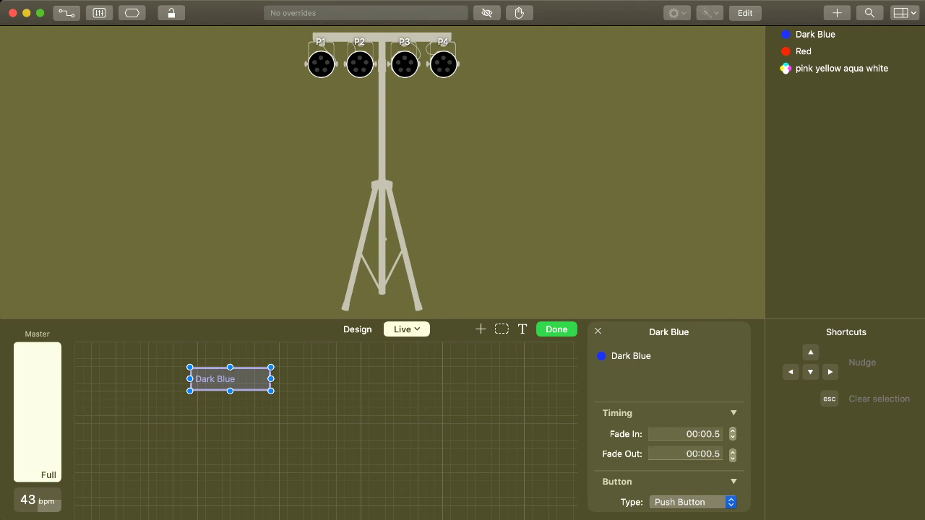
{"action": "key", "text": "Return"}
{"action": "type", "text": "So"}
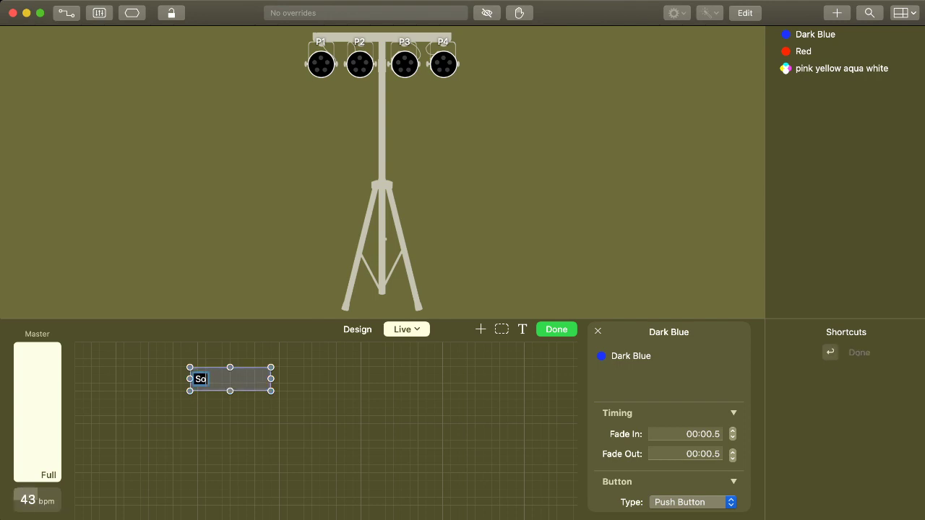
{"action": "type", "text": "ng 1"}
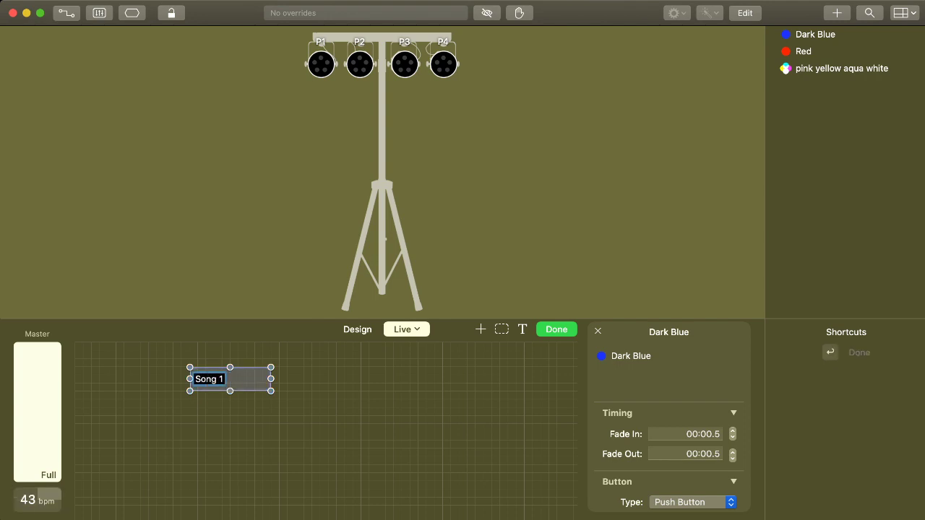
{"action": "key", "text": "Return"}
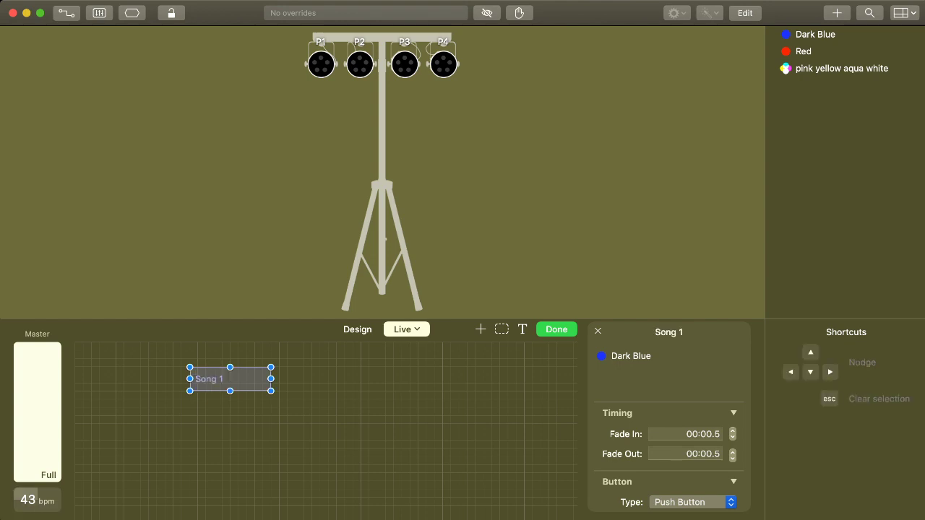
Place the Red preset as a cue directly beside Song 1 on the Live grid and rename it Song 2.
{"action": "left_click_drag", "start_coordinate": [803, 51], "coordinate": [311, 378]}
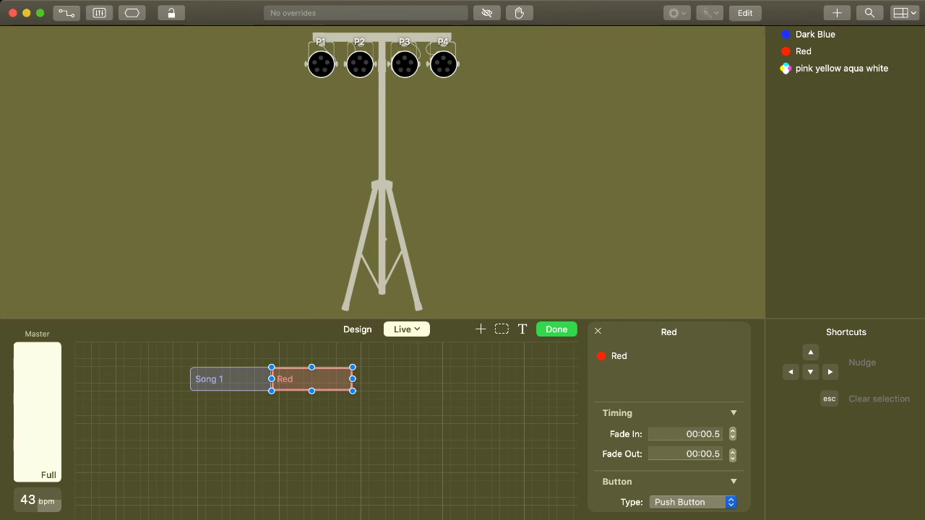
{"action": "key", "text": "Return"}
{"action": "type", "text": "S"}
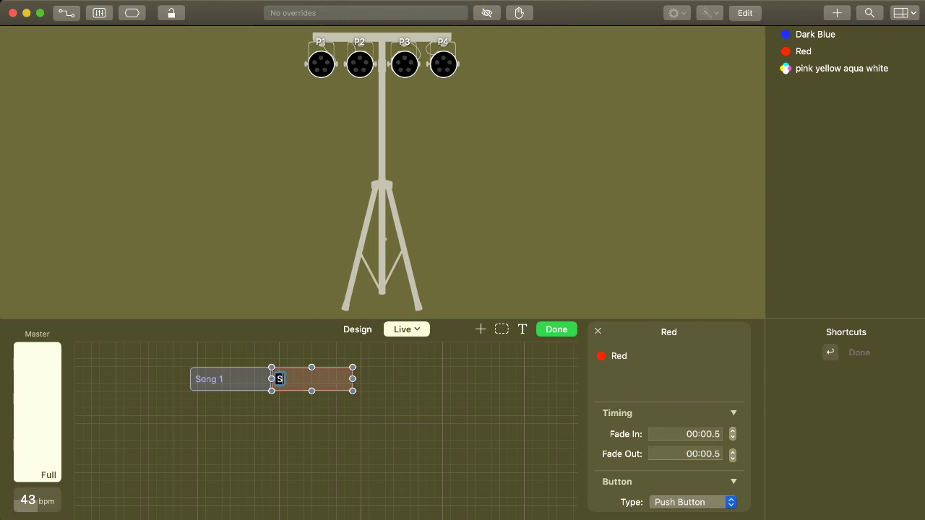
{"action": "type", "text": "ong 2"}
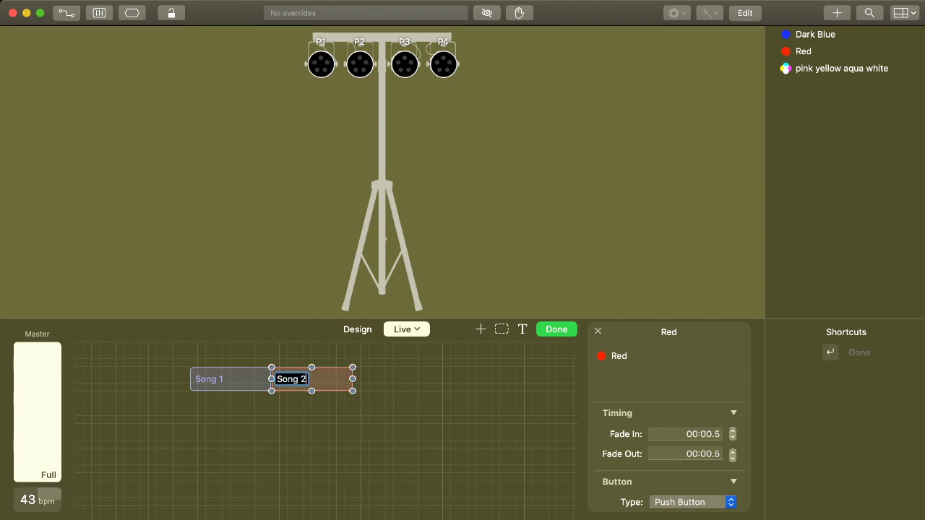
{"action": "key", "text": "Return"}
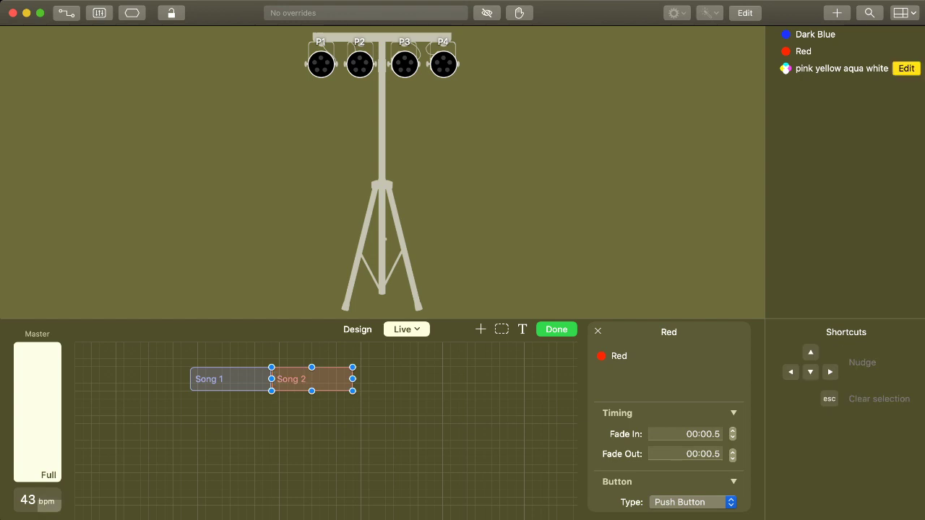
Place the "pink yellow aqua white" preset as a cue beside Song 2, rename it Song 3, and finish editing the Live grid.
{"action": "left_click_drag", "start_coordinate": [841, 69], "coordinate": [394, 378]}
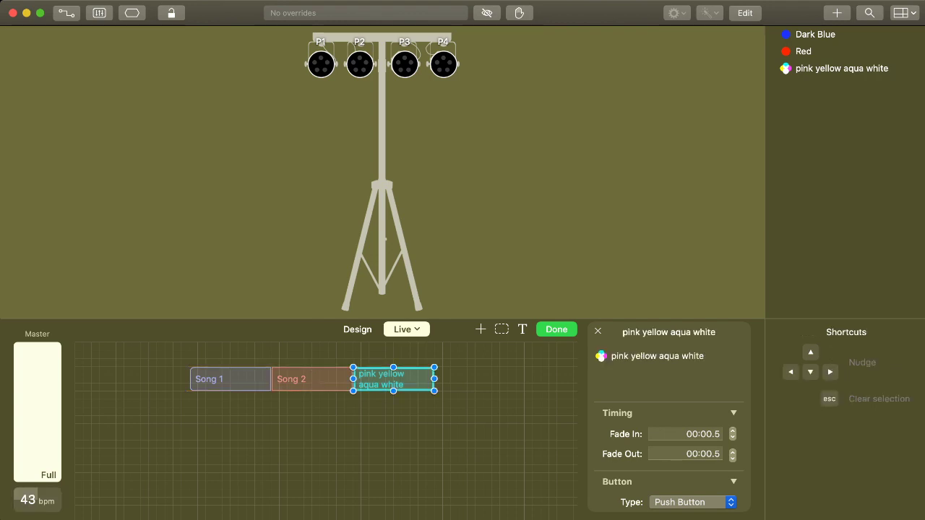
{"action": "key", "text": "Return"}
{"action": "type", "text": "Song"}
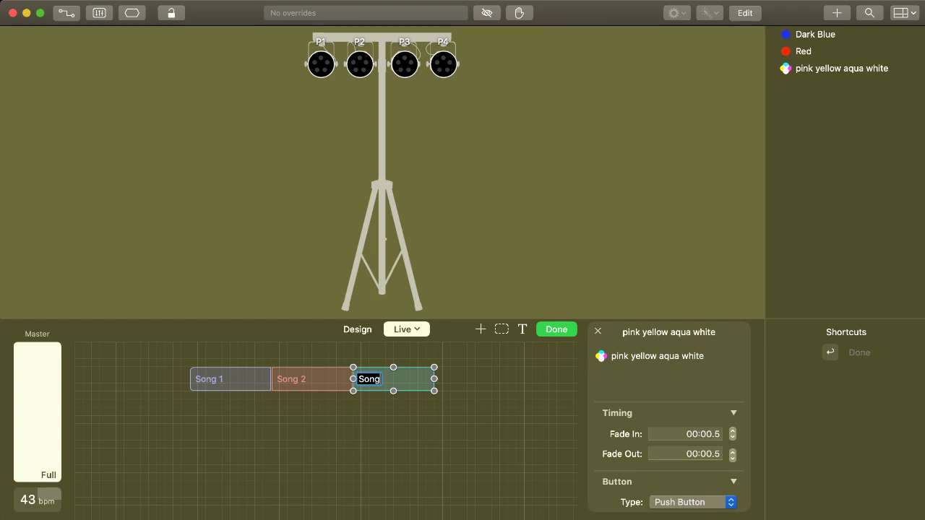
{"action": "type", "text": " 3"}
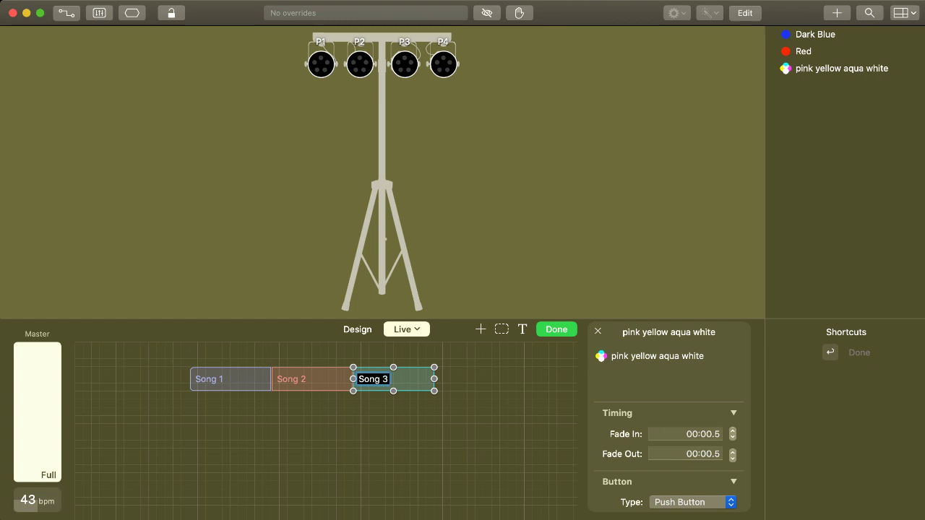
{"action": "key", "text": "Return"}
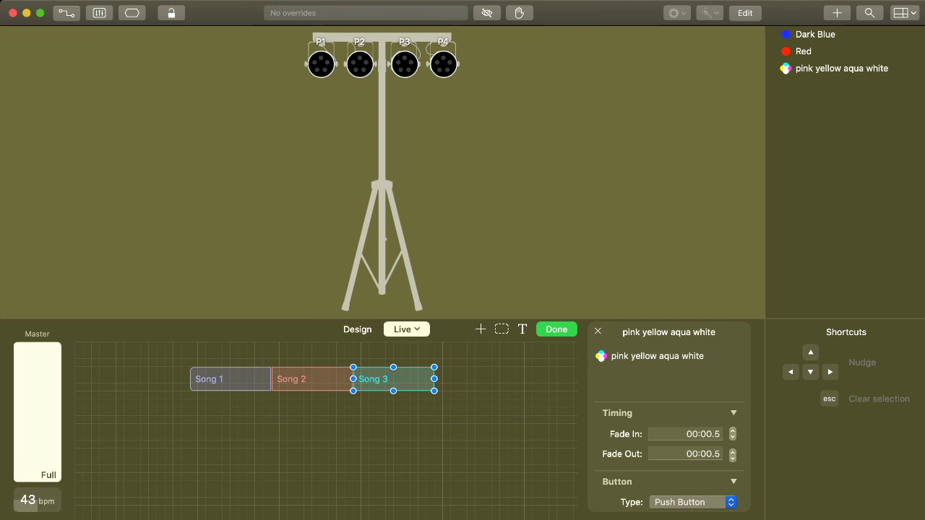
{"action": "left_click", "coordinate": [557, 329]}
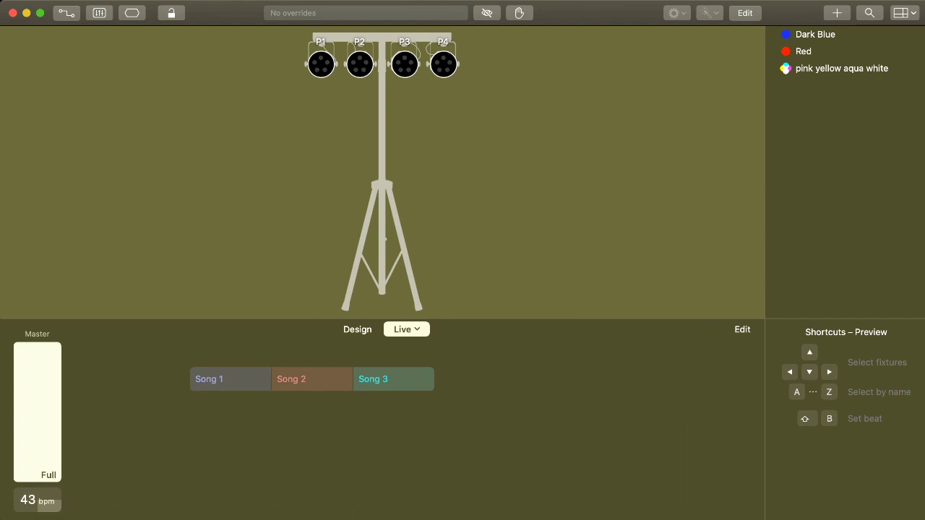
Trigger the live cues Song 1, Song 2 and Song 3 one after another.
{"action": "left_click", "coordinate": [231, 379]}
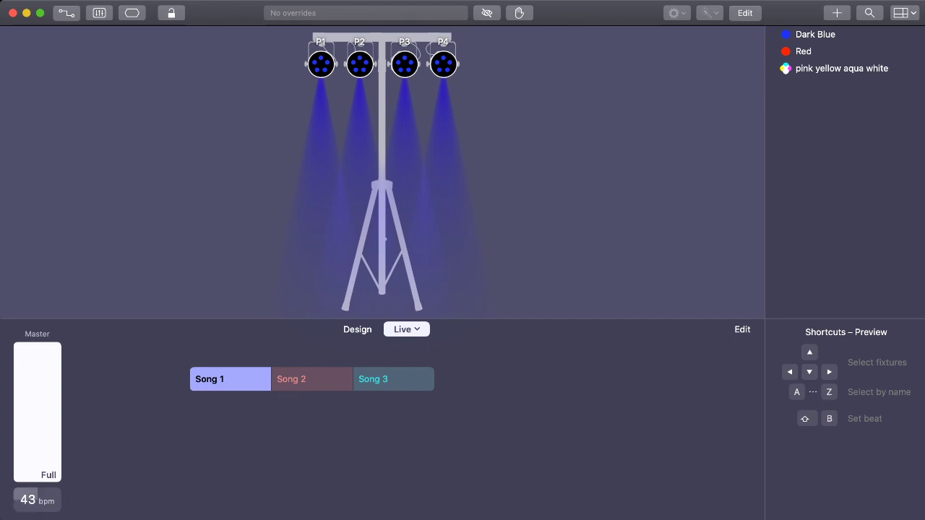
{"action": "left_click", "coordinate": [311, 379]}
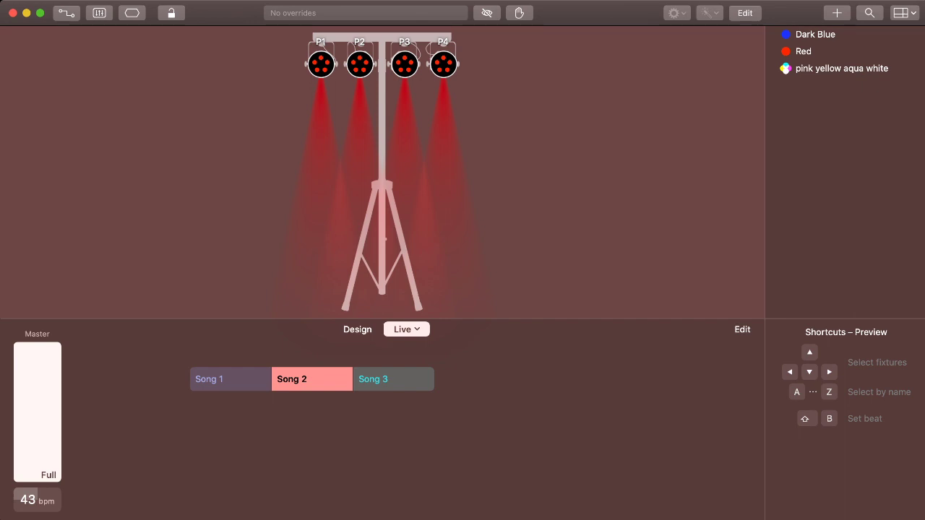
{"action": "left_click", "coordinate": [393, 379]}
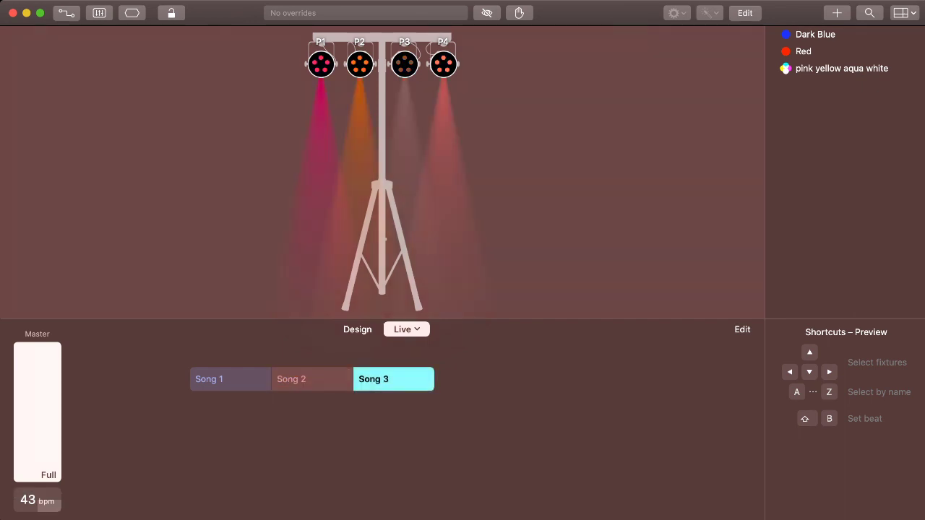